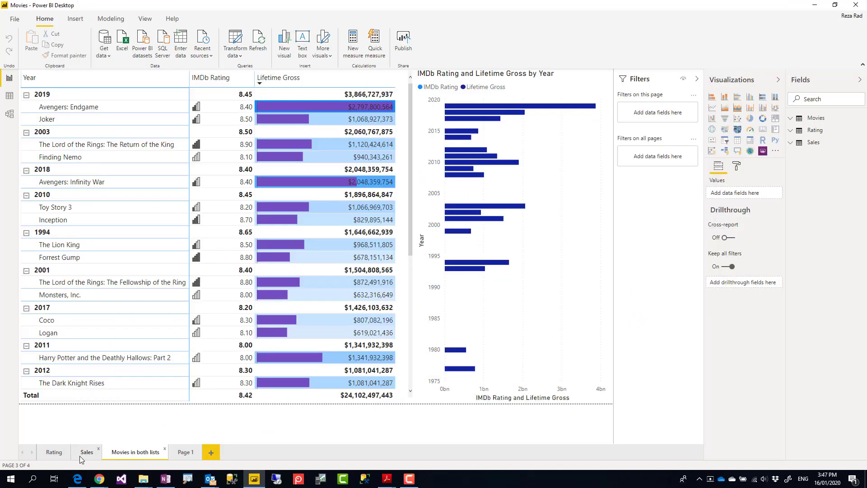
# Flip from the Sales page back to the Movies report's Rating page with Best Rated Movies.
pyautogui.click(86, 451)
pyautogui.click(54, 452)
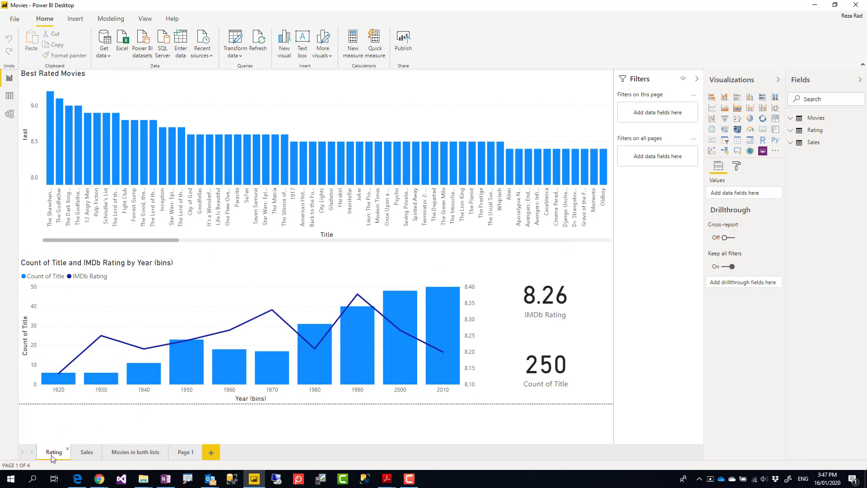
# Show the Movies report's Sales page with its Lifetime Gross charts and cards.
pyautogui.click(86, 452)
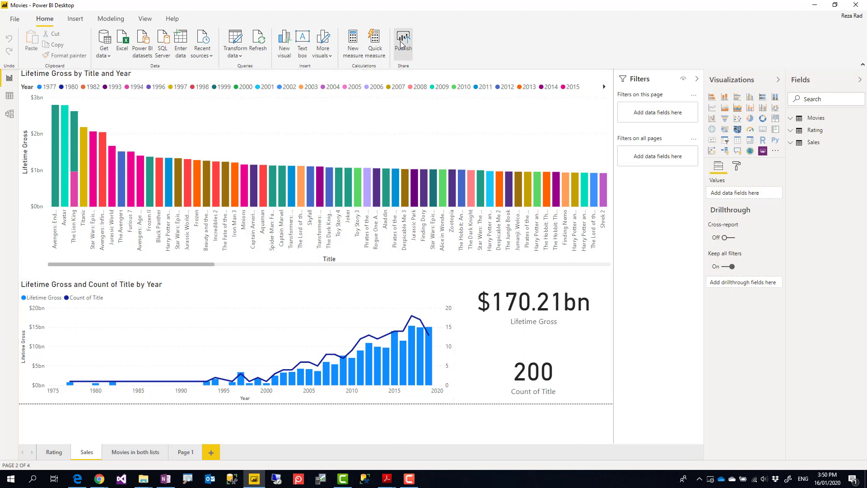
# Publish Movies.pbix to General Dataset Workspaces and bring the Power BI service forward in Chrome.
pyautogui.click(411, 57)
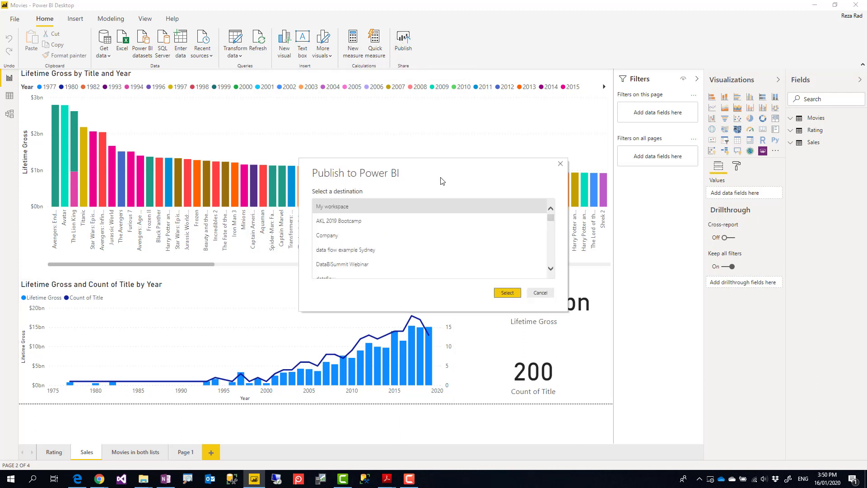
pyautogui.scroll(-3, 391, 257)
pyautogui.scroll(-2, 388, 253)
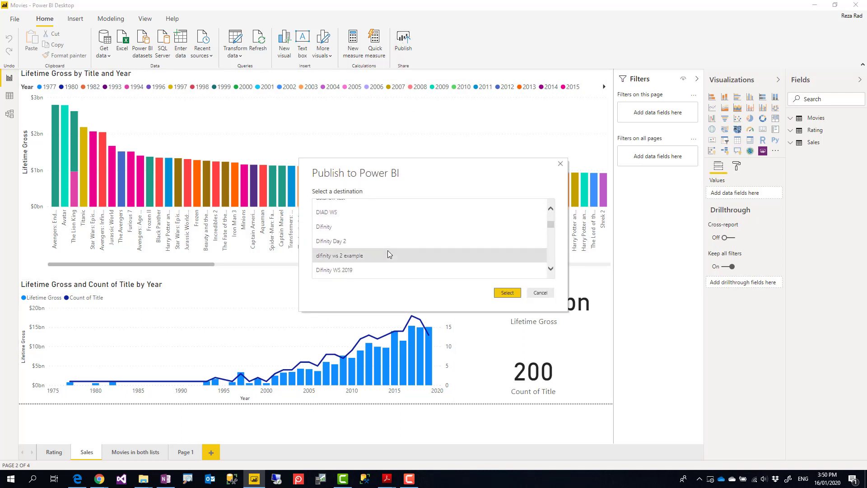
pyautogui.scroll(-3, 383, 251)
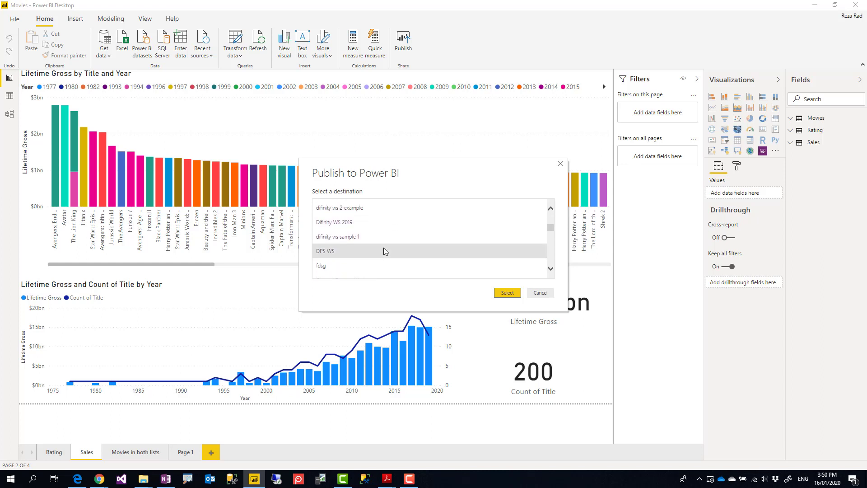
pyautogui.click(365, 257)
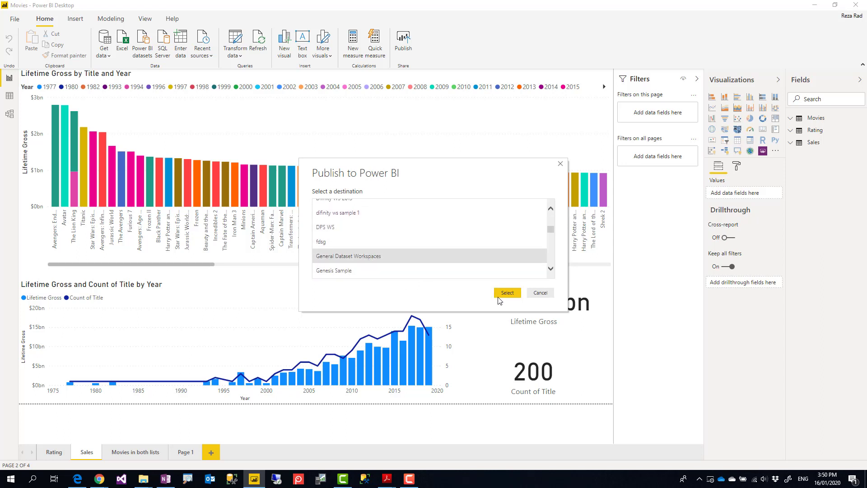
pyautogui.click(508, 294)
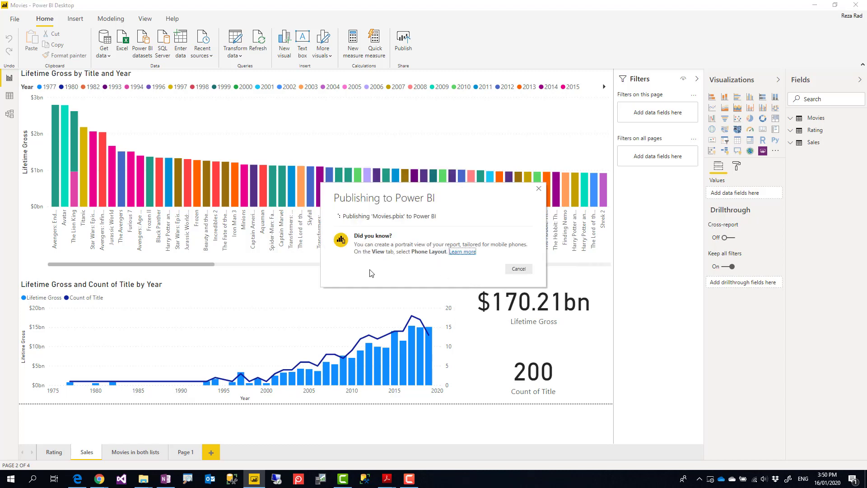
pyautogui.moveTo(99, 479)
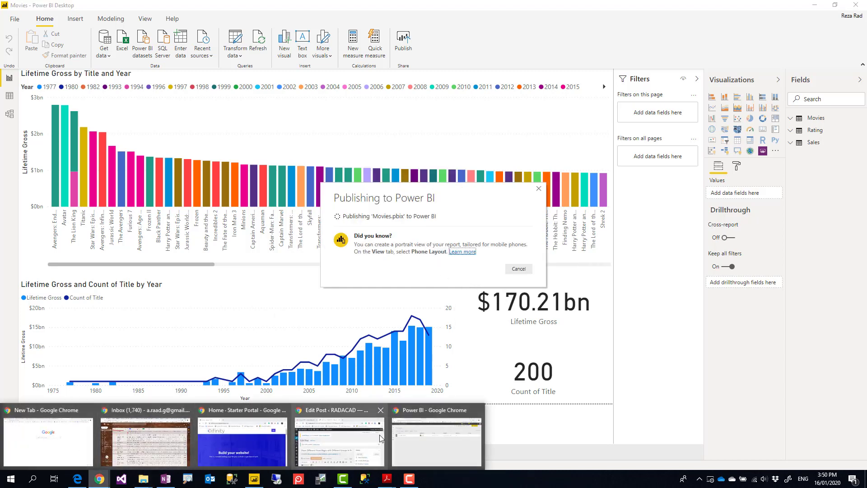
pyautogui.click(437, 441)
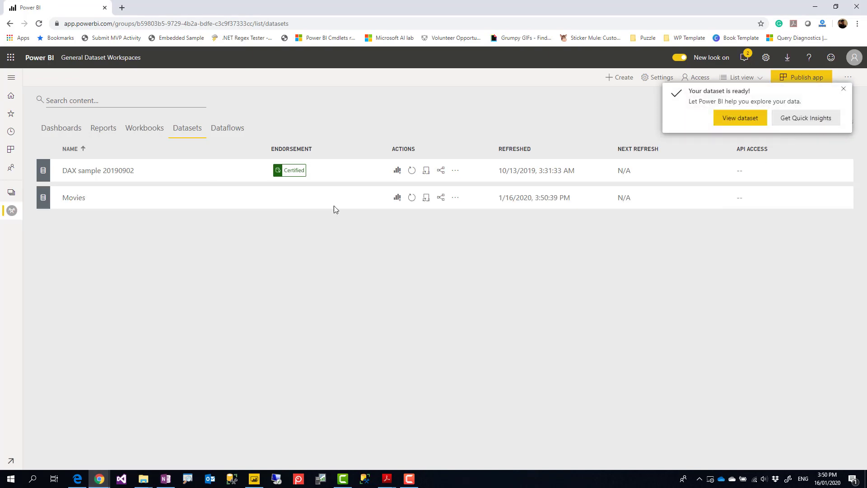
# Dismiss the notification and check the workspace's Reports and Datasets lists for Movies.
pyautogui.click(842, 89)
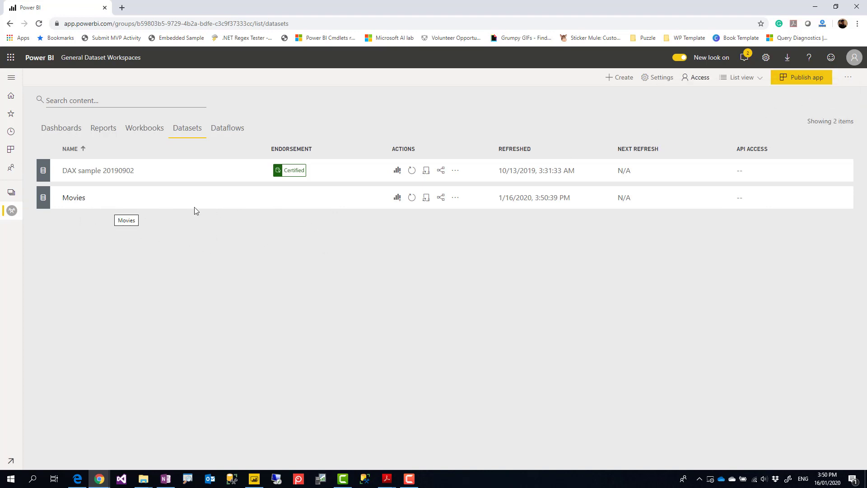
pyautogui.click(99, 134)
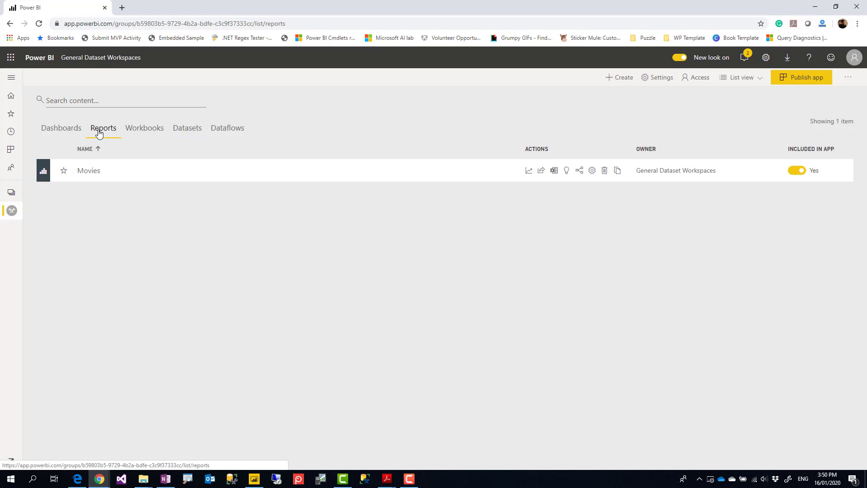
pyautogui.click(184, 131)
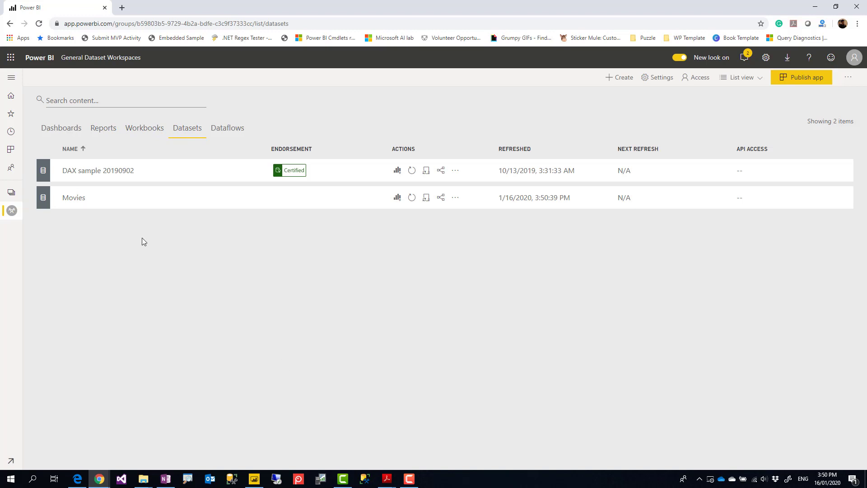
# Launch a second, blank Power BI Desktop instance from the taskbar.
pyautogui.click(254, 478)
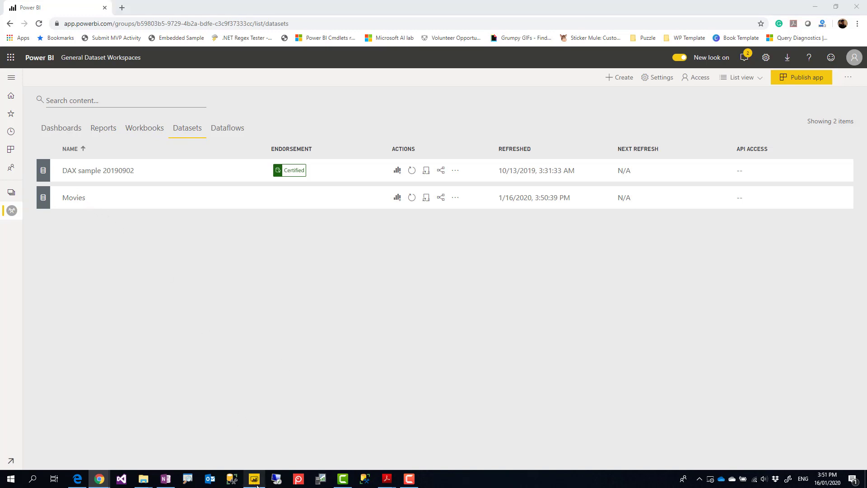
pyautogui.rightClick(255, 478)
pyautogui.click(251, 430)
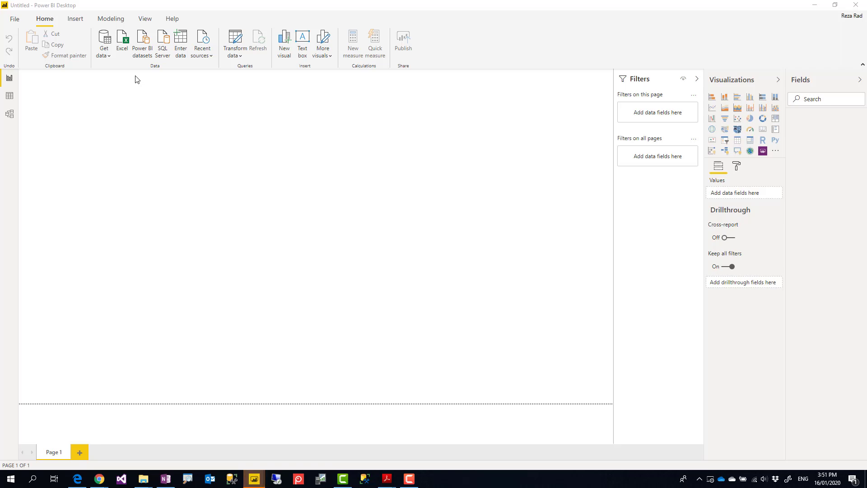
# Live-connect the blank report to the Movies dataset in General Dataset Workspaces via Power BI datasets.
pyautogui.click(108, 57)
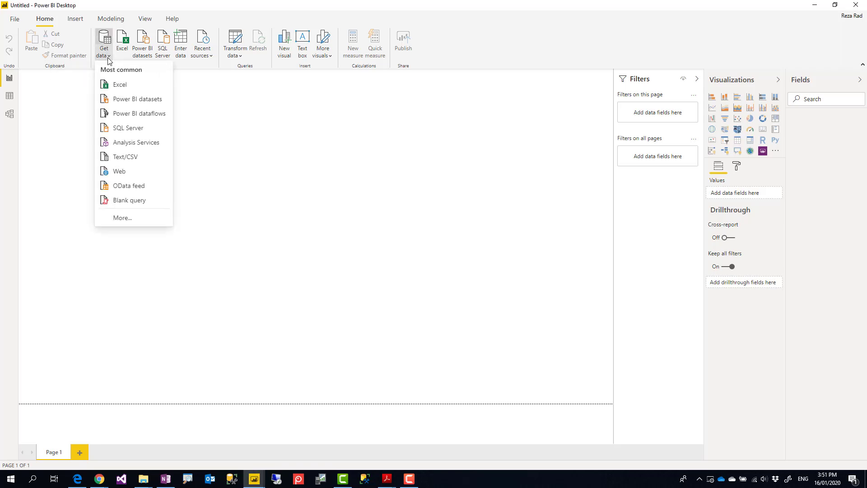
pyautogui.click(276, 222)
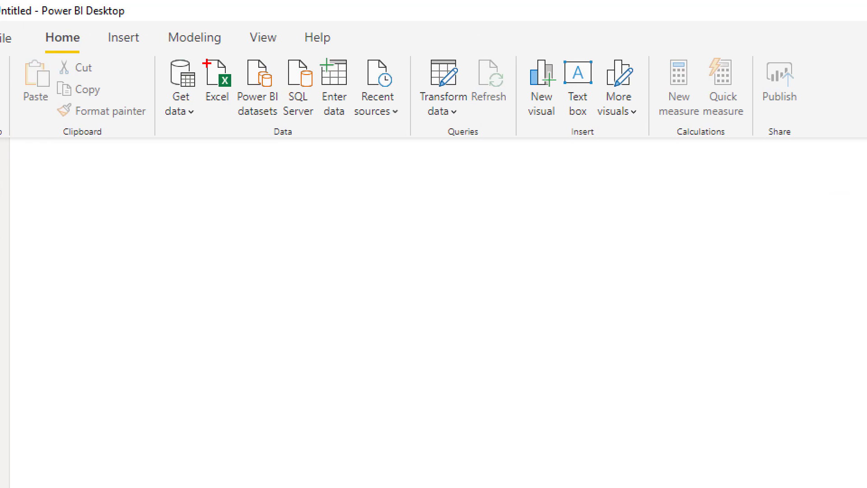
pyautogui.moveTo(163, 51); pyautogui.dragTo(206, 138)
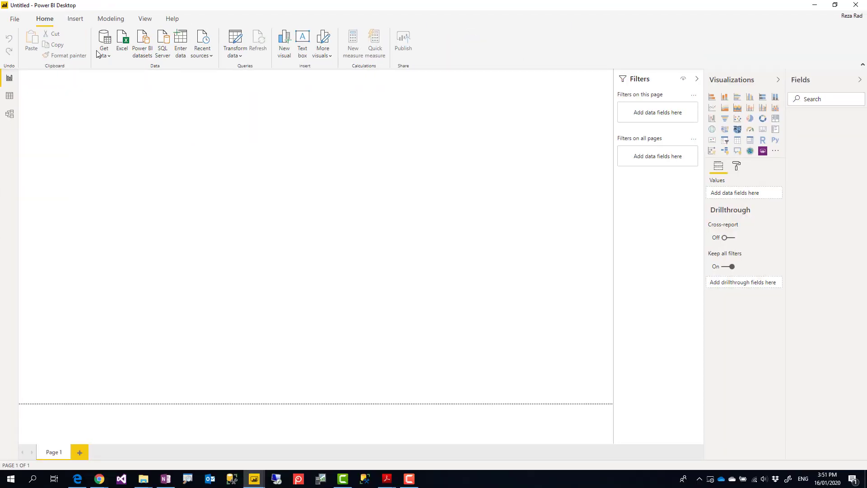
pyautogui.click(105, 50)
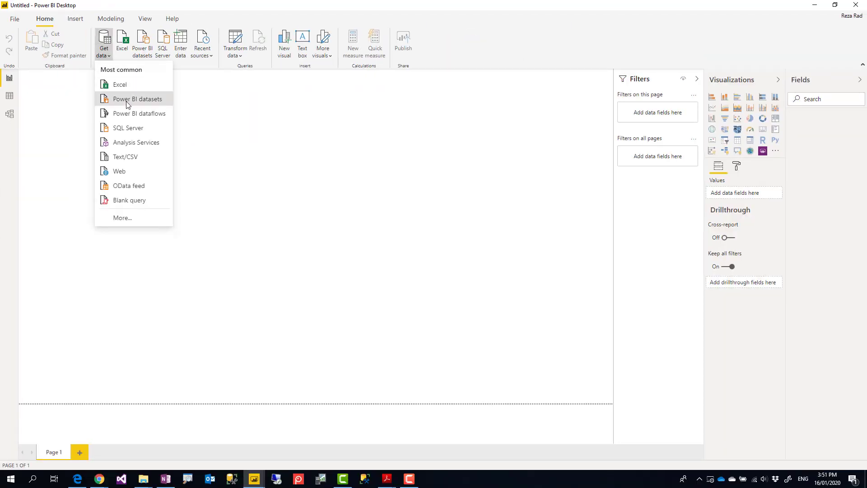
pyautogui.click(138, 102)
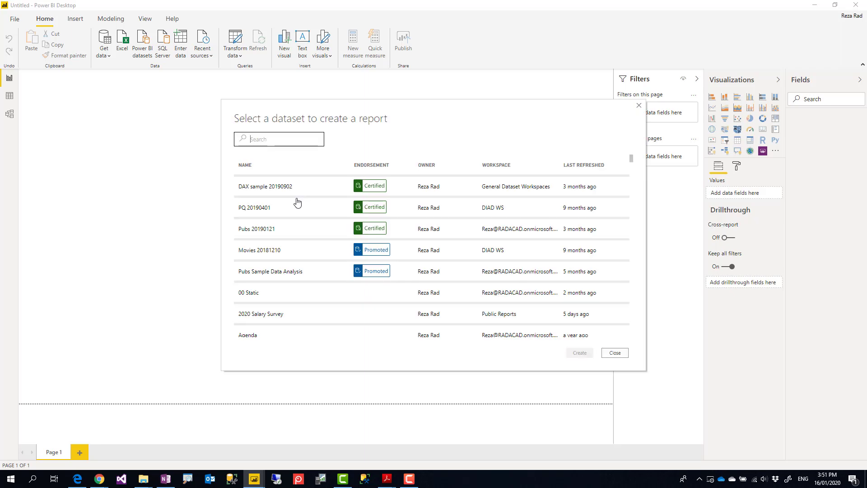
pyautogui.write('movies')
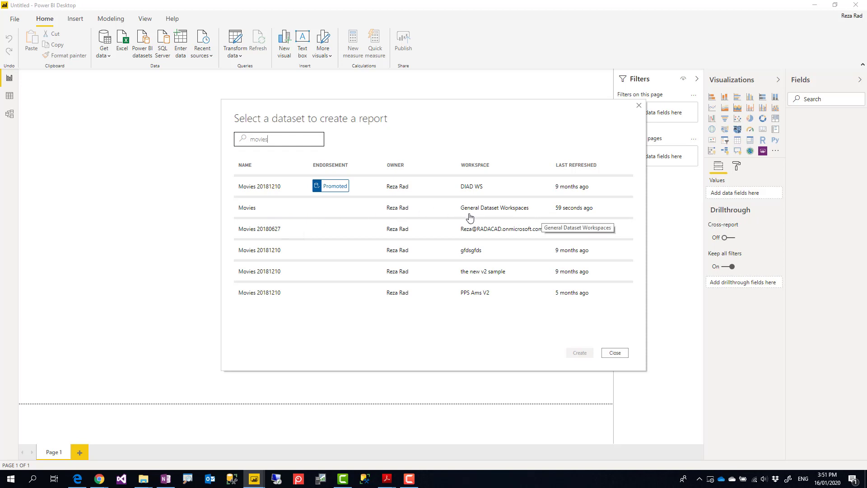
pyautogui.click(270, 213)
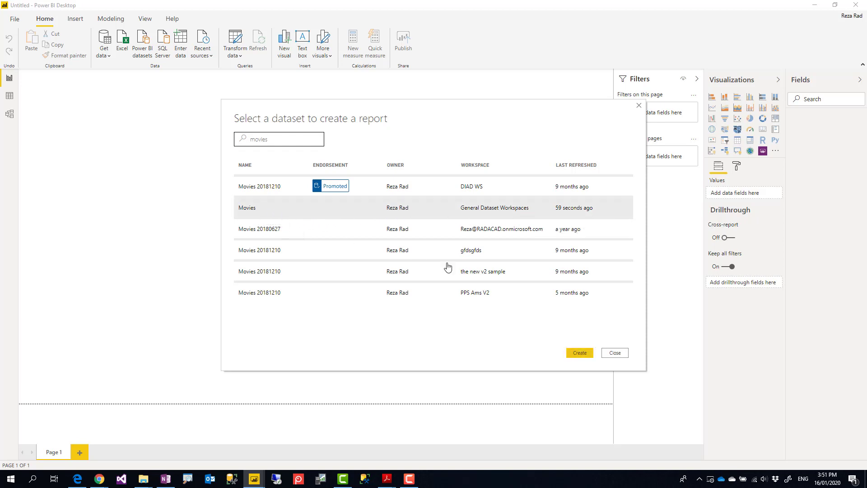
pyautogui.click(574, 352)
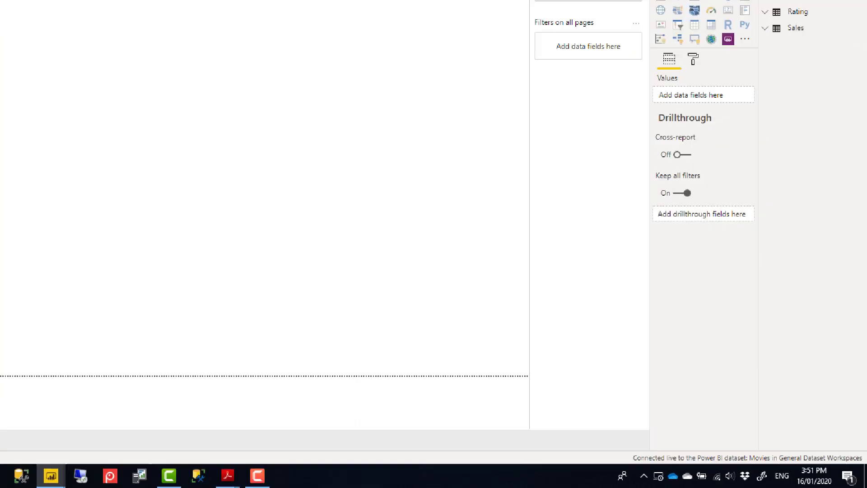
# In the Movies window, acknowledge the publishing success message.
pyautogui.moveTo(506, 437)
pyautogui.mouseDown()
pyautogui.moveTo(542, 453)
pyautogui.moveTo(864, 463)
pyautogui.mouseUp()
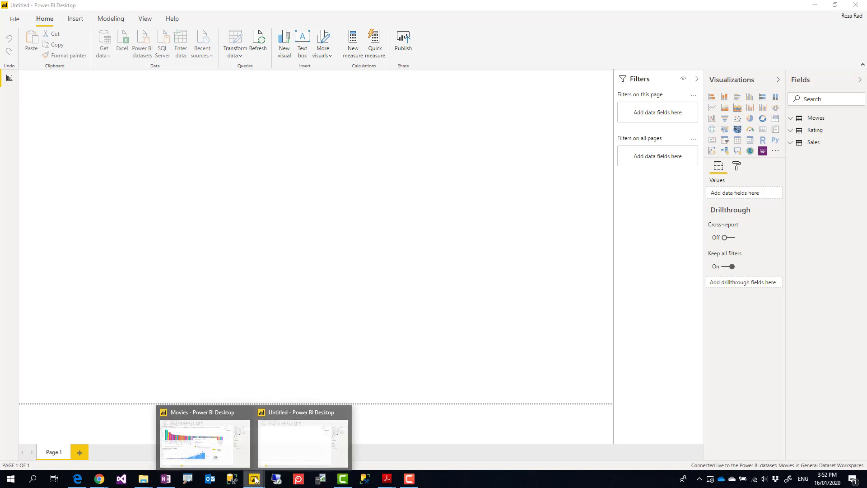
pyautogui.click(216, 434)
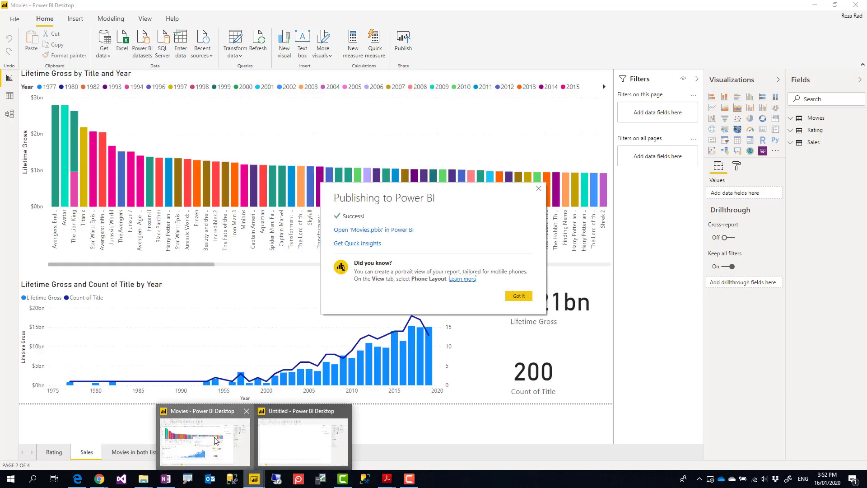
pyautogui.click(518, 296)
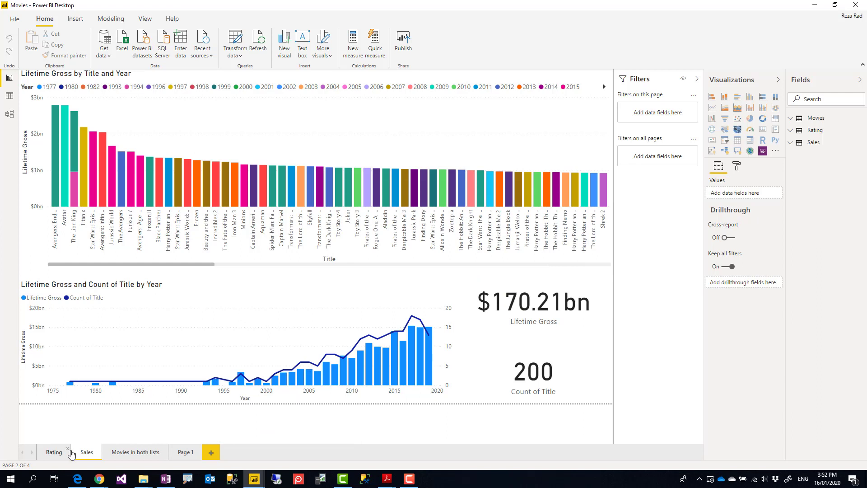
# Select and copy all four Sales page visuals, then return to the Untitled window.
pyautogui.click(200, 321)
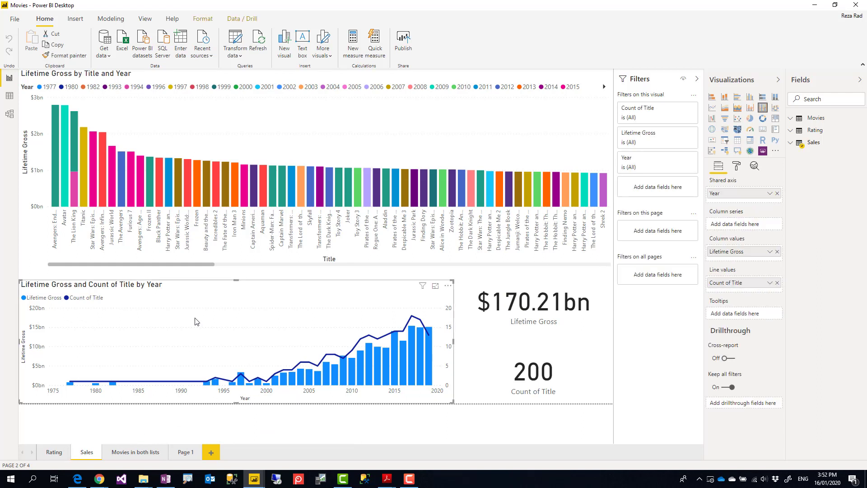
pyautogui.hotkey('ctrl', 'a')
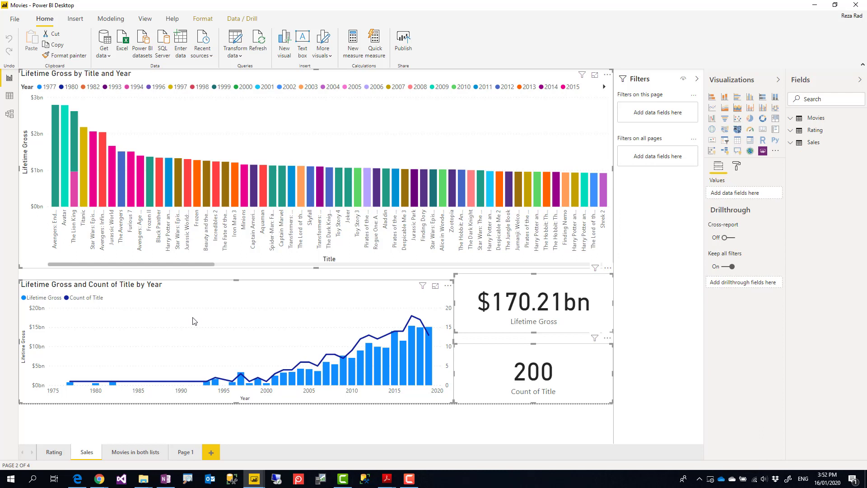
pyautogui.click(259, 485)
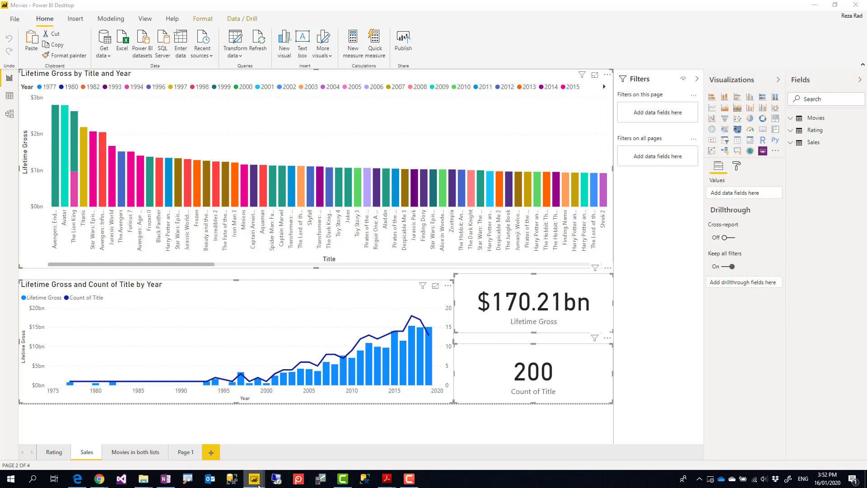
pyautogui.click(303, 440)
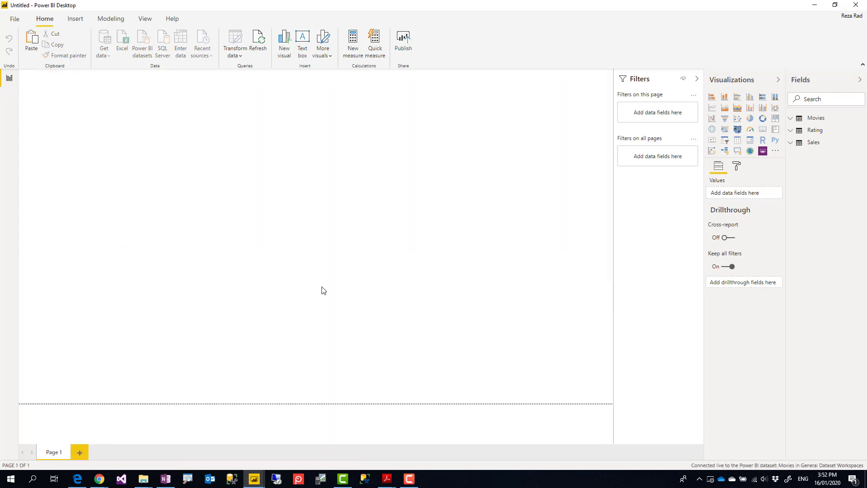
# Paste the four Sales visuals into the Untitled report and compare it with Movies' Sales page.
pyautogui.hotkey('ctrl', 'v')
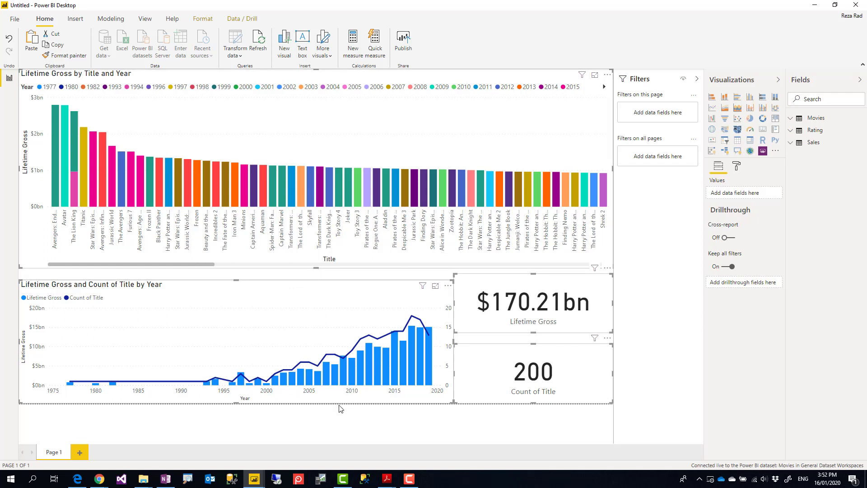
pyautogui.click(254, 478)
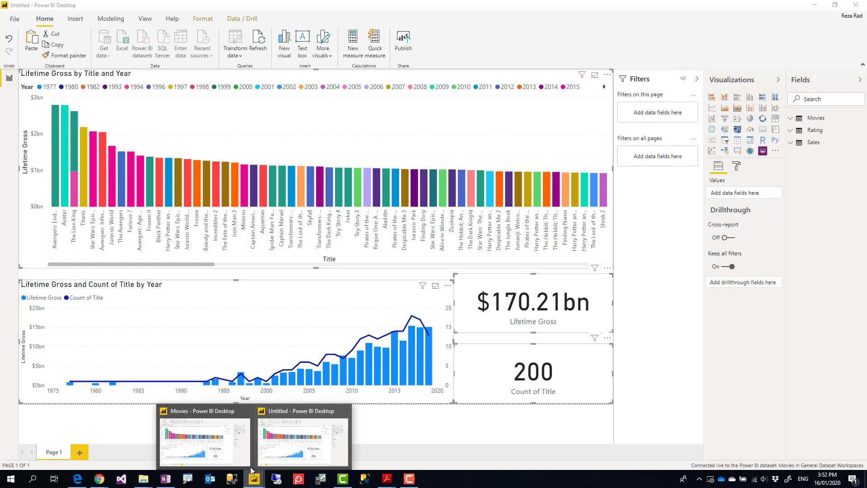
pyautogui.click(227, 447)
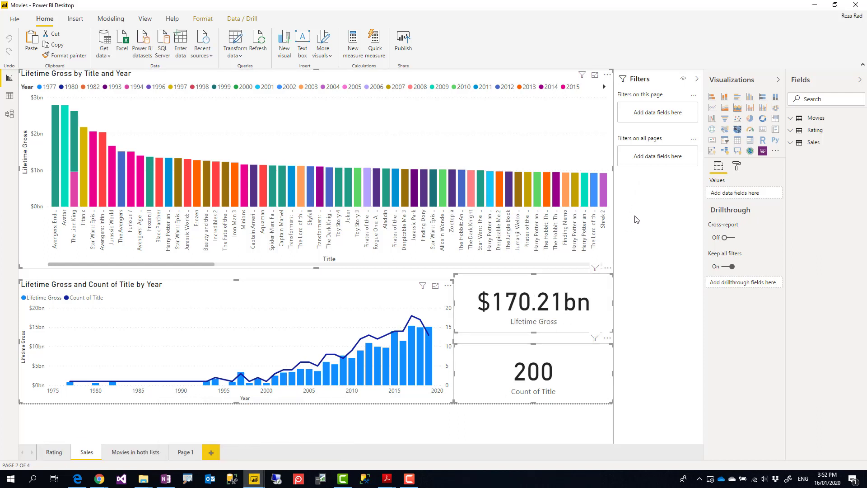
pyautogui.click(255, 482)
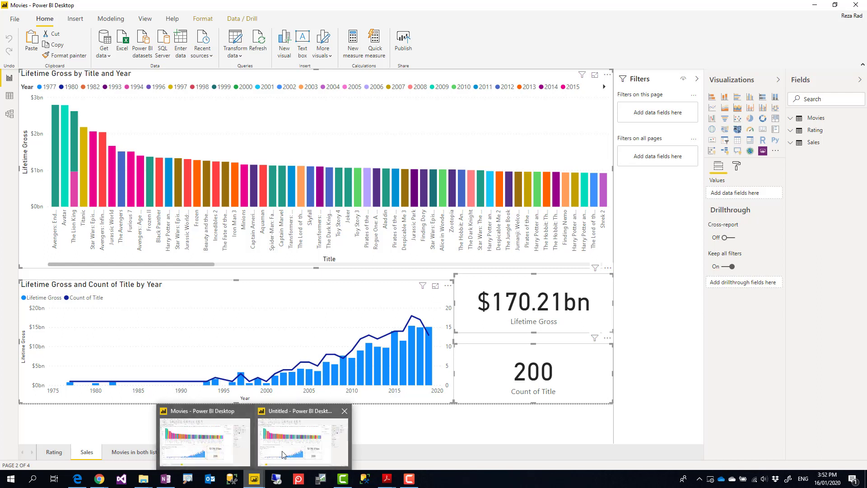
pyautogui.click(299, 451)
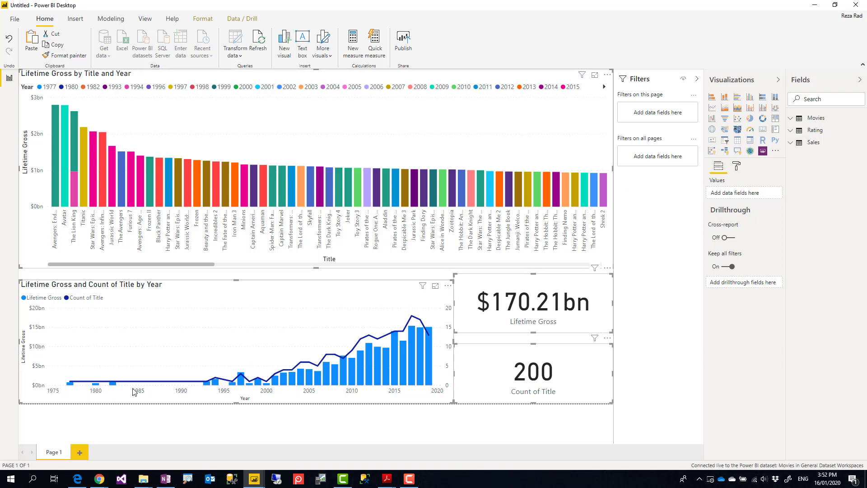
# Rename the Page 1 tab to Sales.
pyautogui.doubleClick(54, 454)
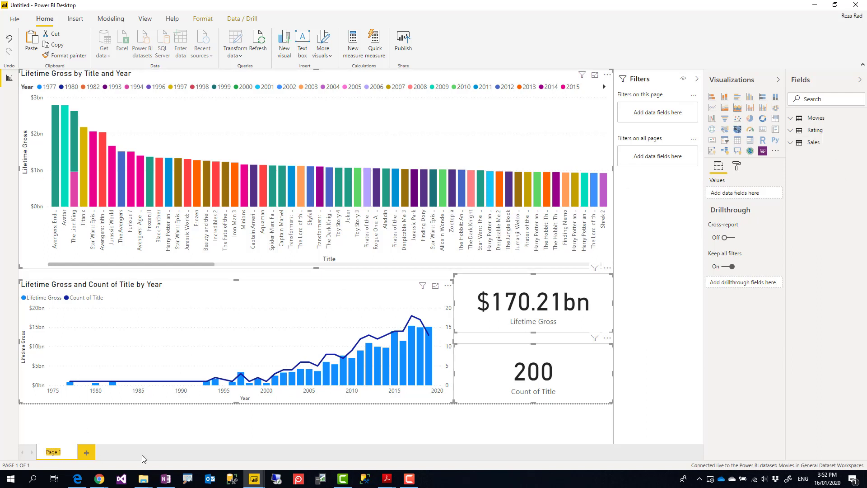
pyautogui.write('Sales')
pyautogui.press('Return')
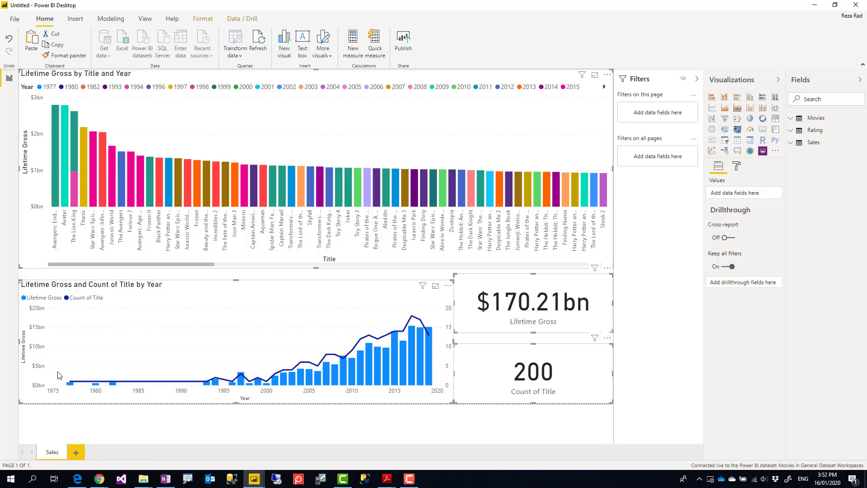
# Save the report as Movies Sales.pbix, cancelling the Publish prompt.
pyautogui.click(15, 19)
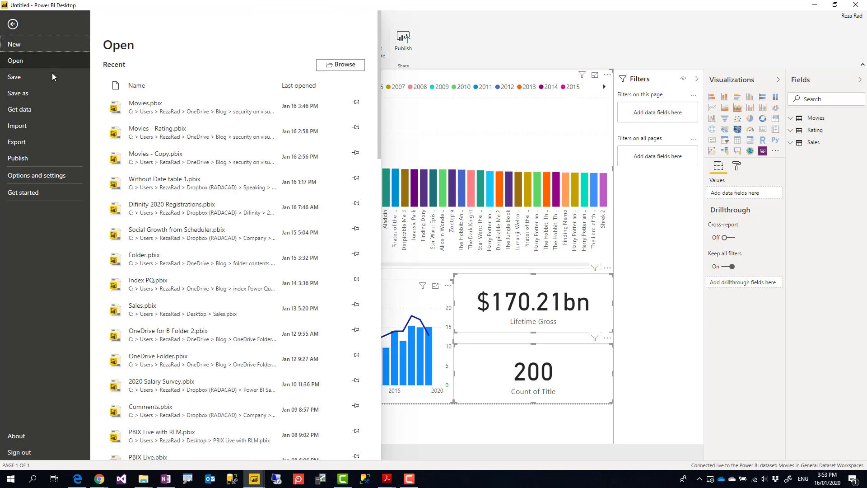
pyautogui.click(19, 80)
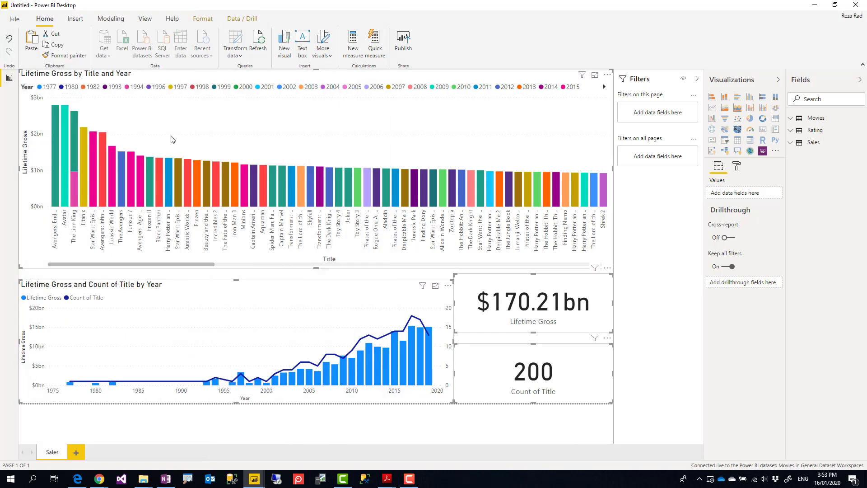
pyautogui.click(178, 98)
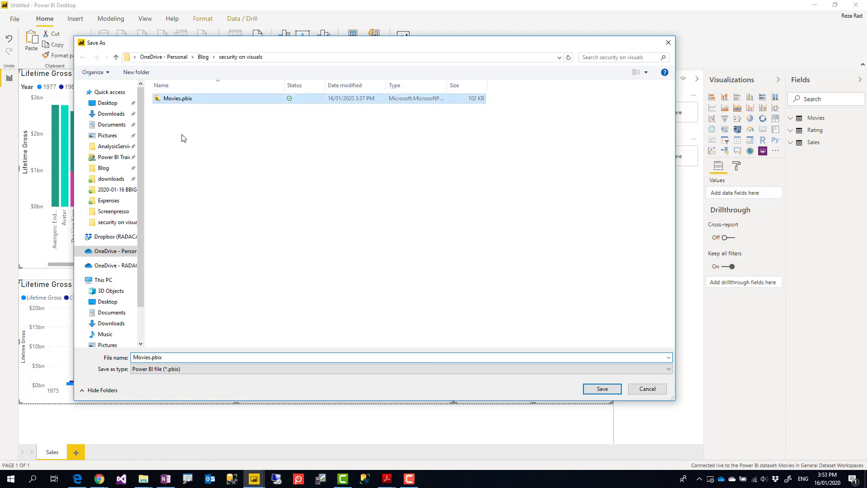
pyautogui.doubleClick(149, 358)
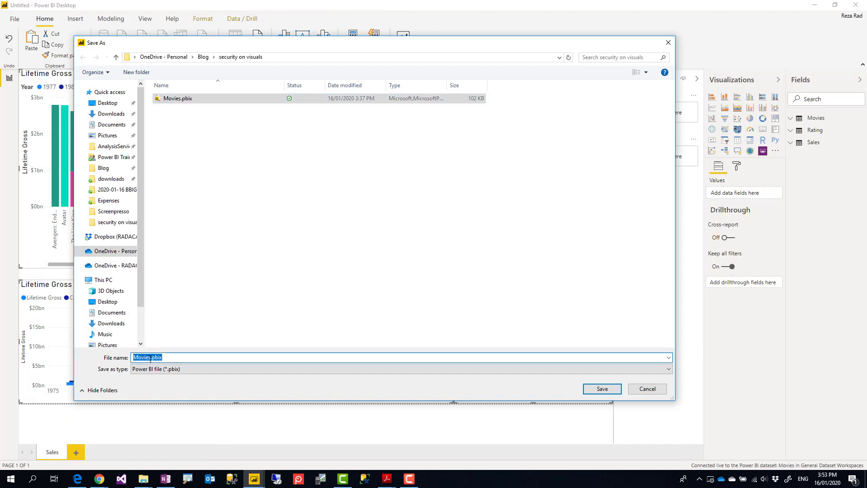
pyautogui.click(150, 357)
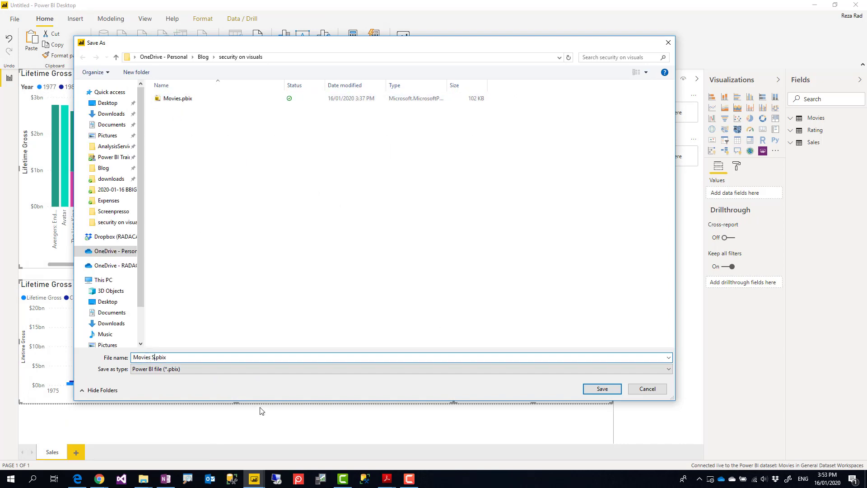
pyautogui.press('Return')
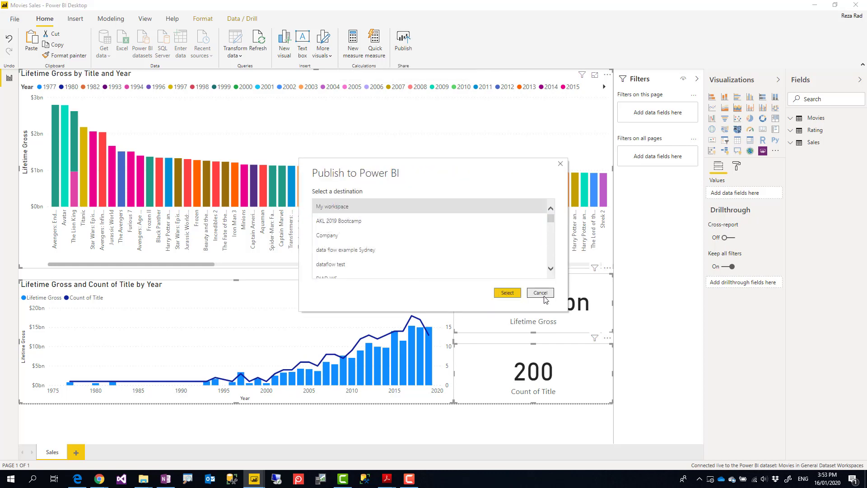
pyautogui.click(540, 293)
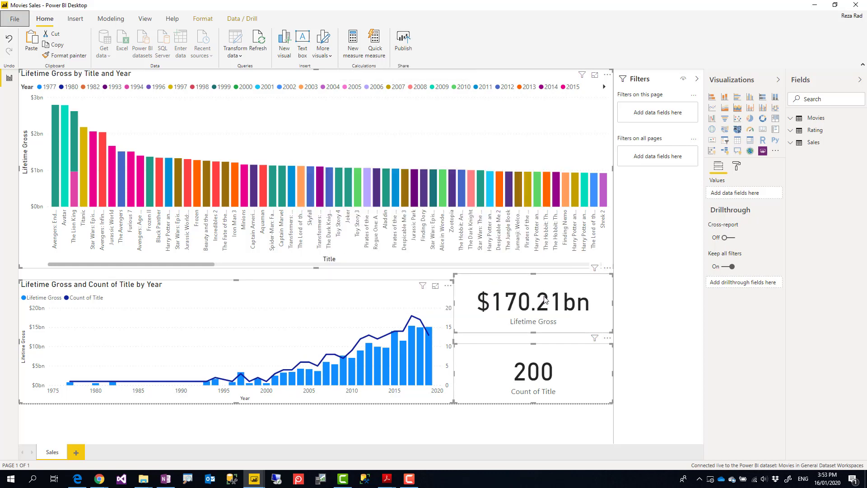
pyautogui.click(100, 482)
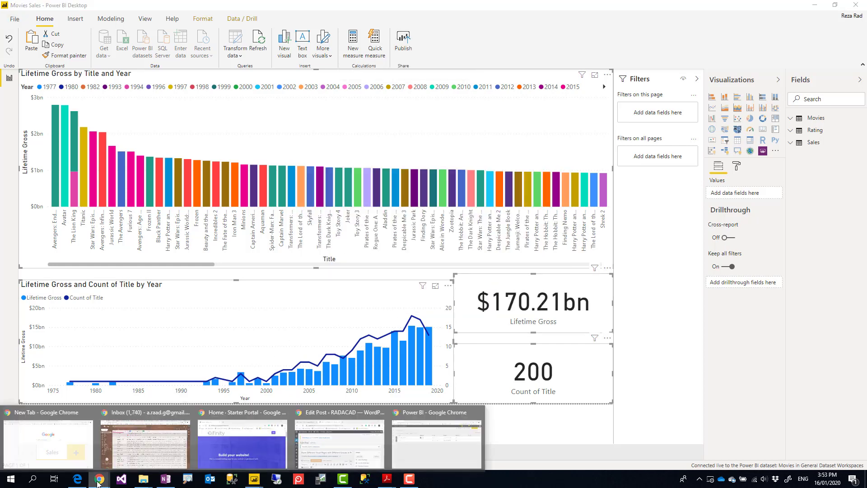
# Create a new Power BI workspace named Movies Sales, skipping its welcome page.
pyautogui.click(411, 440)
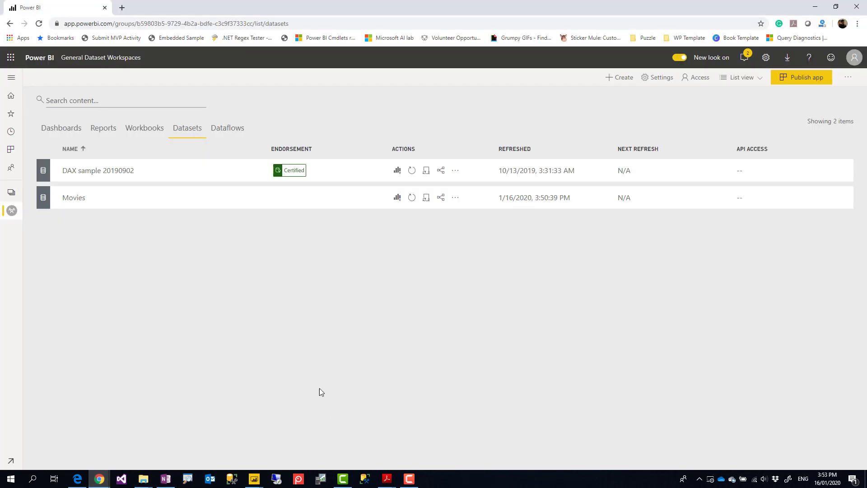
pyautogui.click(12, 196)
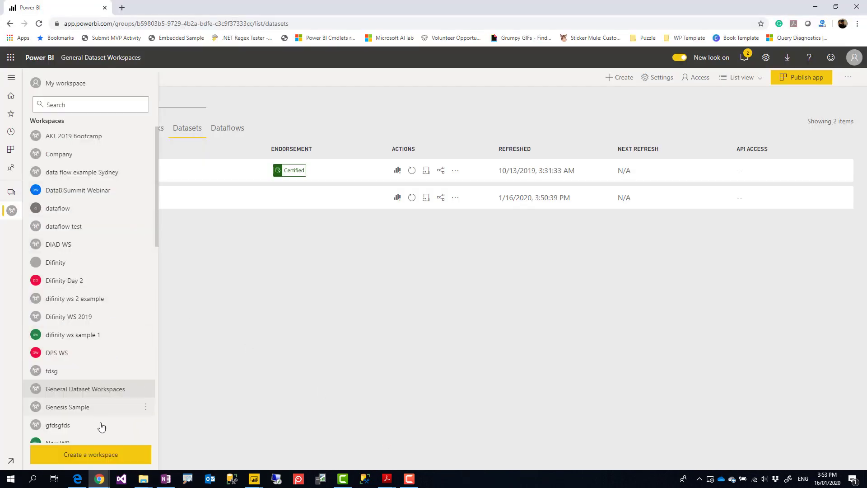
pyautogui.click(89, 457)
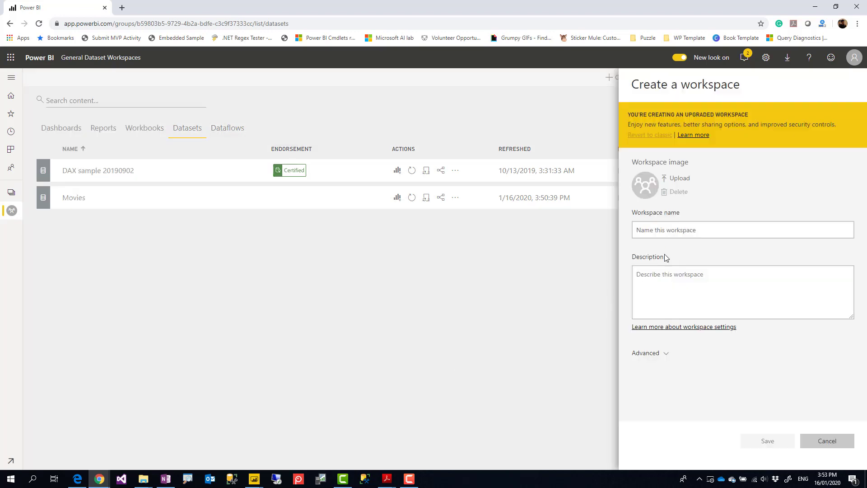
pyautogui.click(663, 234)
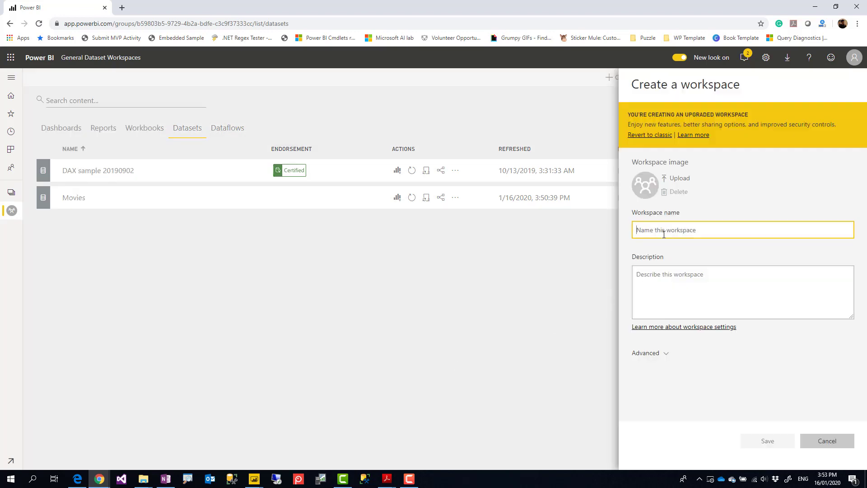
pyautogui.write('Movies Sales')
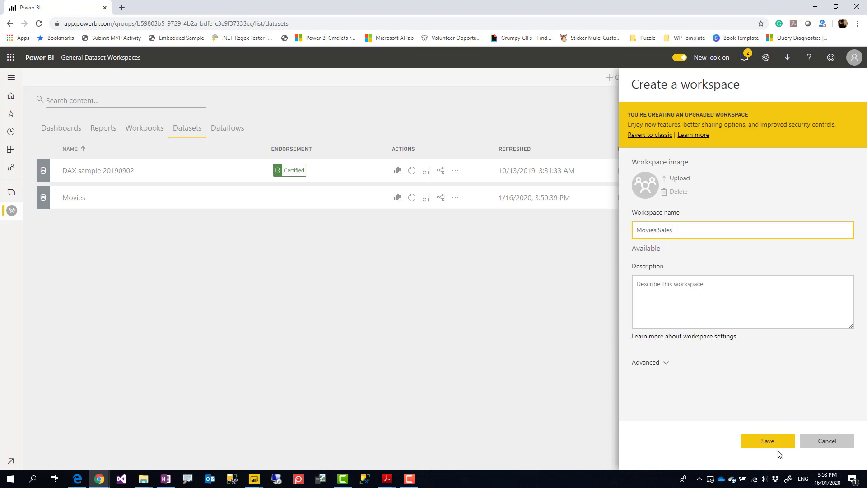
pyautogui.click(769, 441)
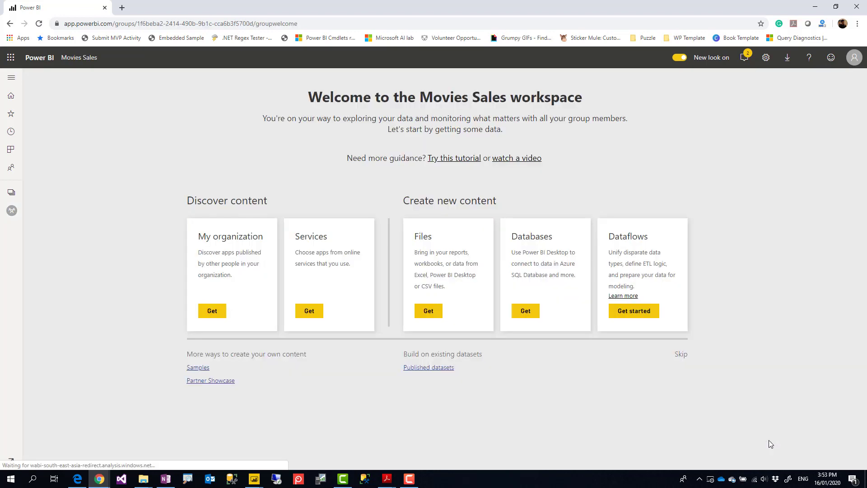
pyautogui.click(682, 354)
# Confirm the Movies Sales workspace's datasets and reports lists are empty, then return to Desktop.
pyautogui.click(185, 129)
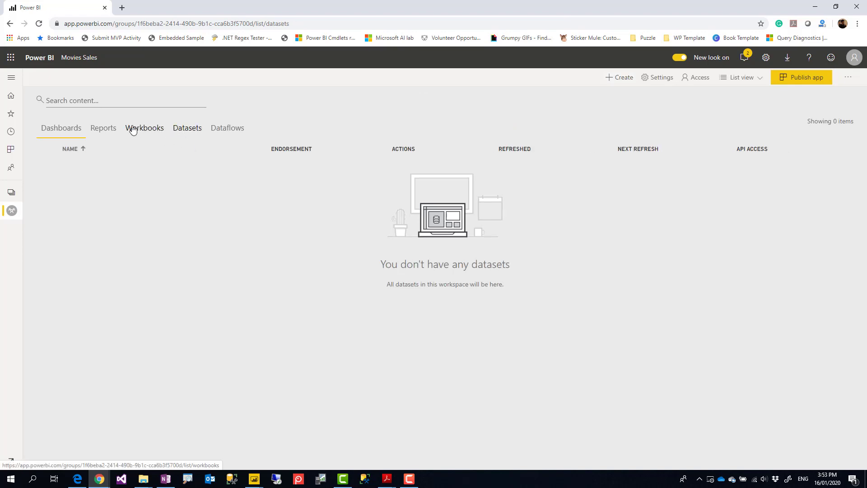
pyautogui.click(103, 129)
pyautogui.click(183, 129)
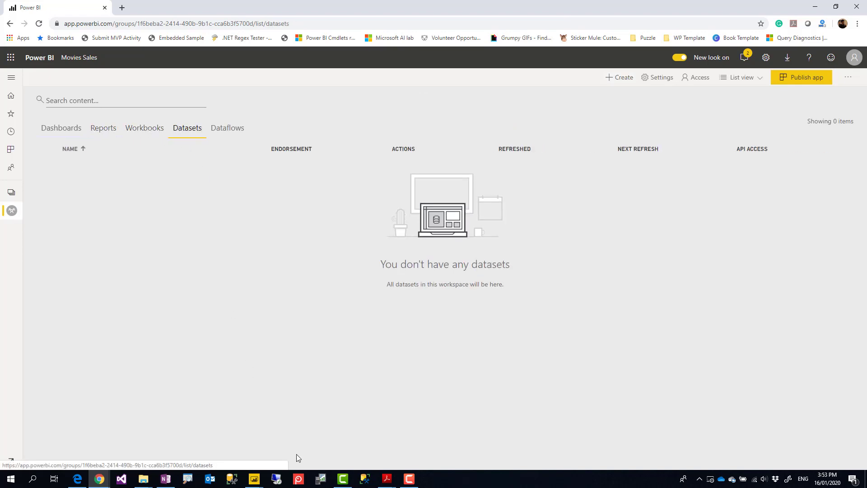
pyautogui.click(254, 479)
pyautogui.click(328, 433)
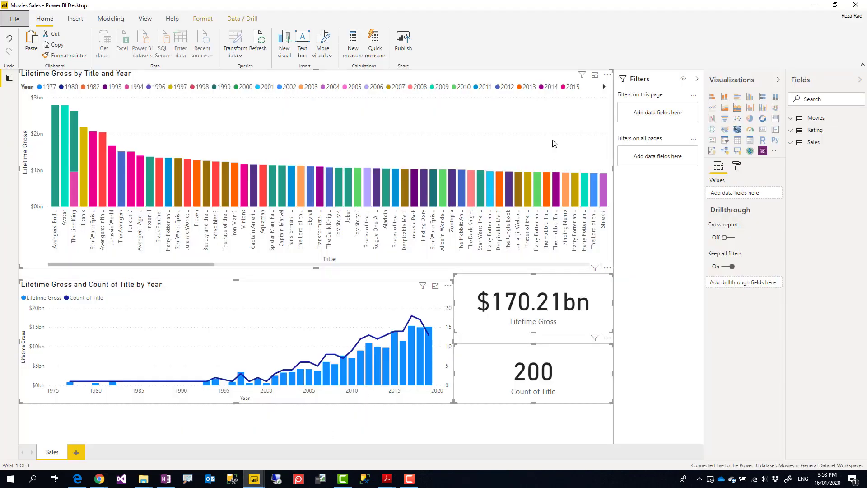
# Publish Movies Sales.pbix to the Movies Sales workspace and acknowledge the success message.
pyautogui.click(403, 45)
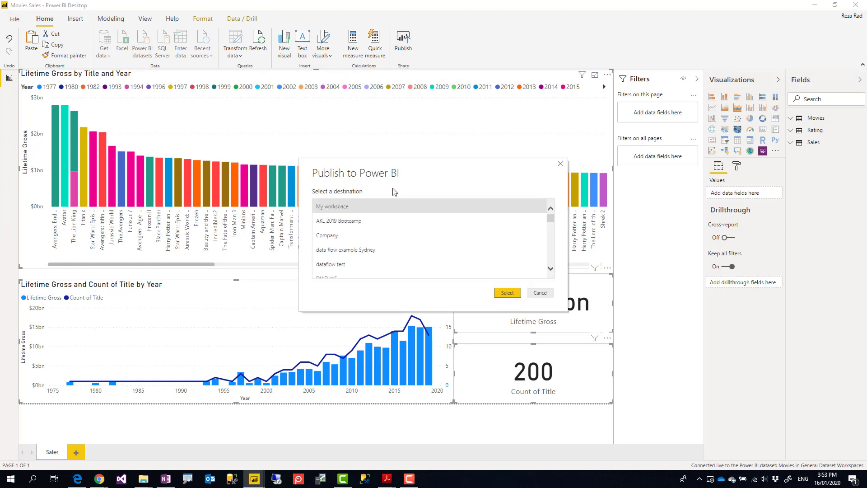
pyautogui.scroll(-1, 359, 228)
pyautogui.scroll(-4, 359, 232)
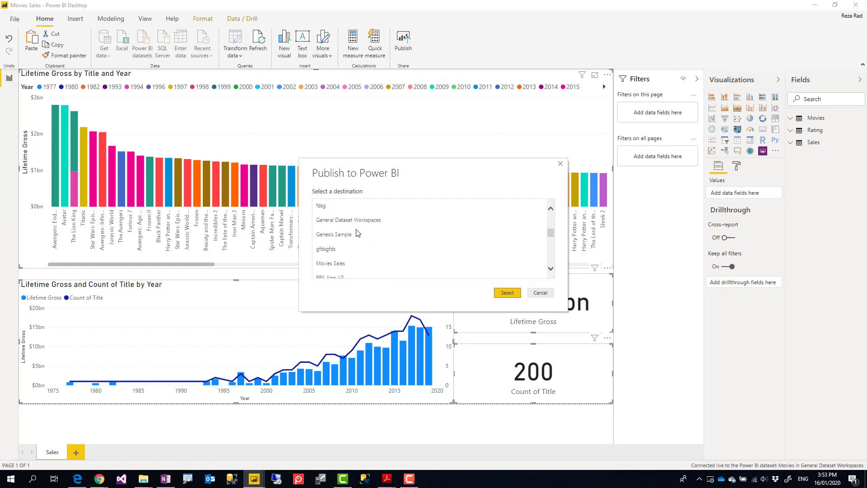
pyautogui.click(354, 229)
pyautogui.click(507, 293)
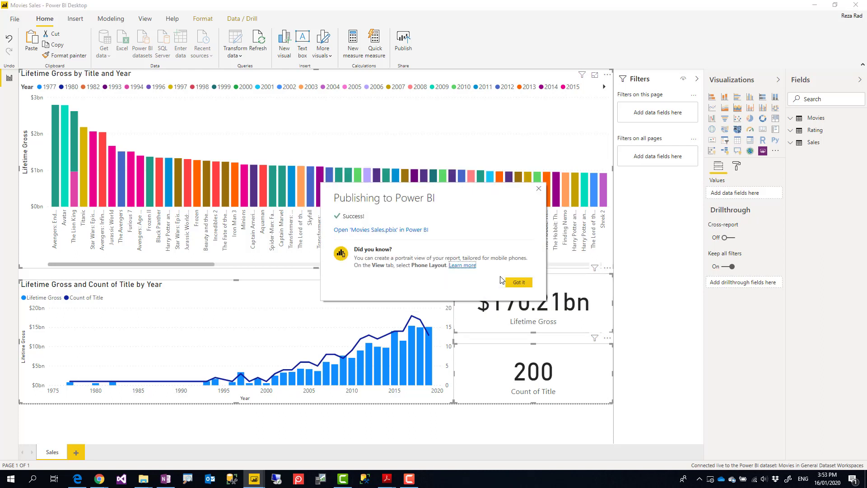
pyautogui.click(518, 281)
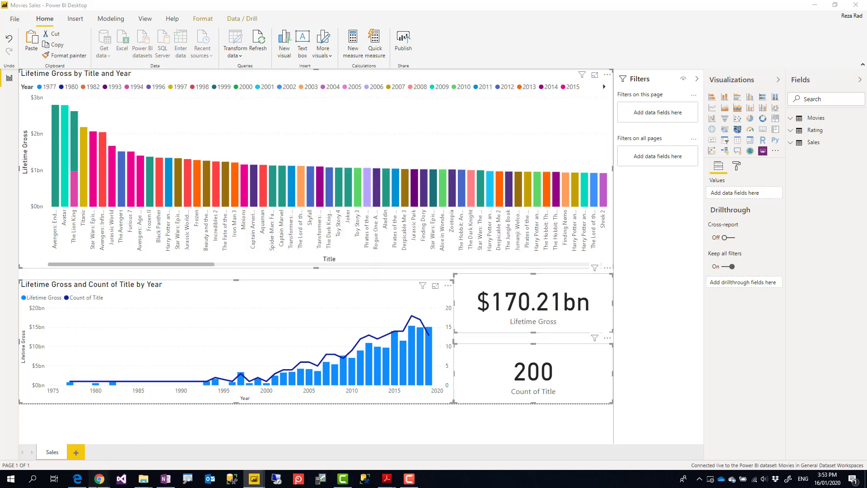
pyautogui.moveTo(99, 478)
pyautogui.click(430, 430)
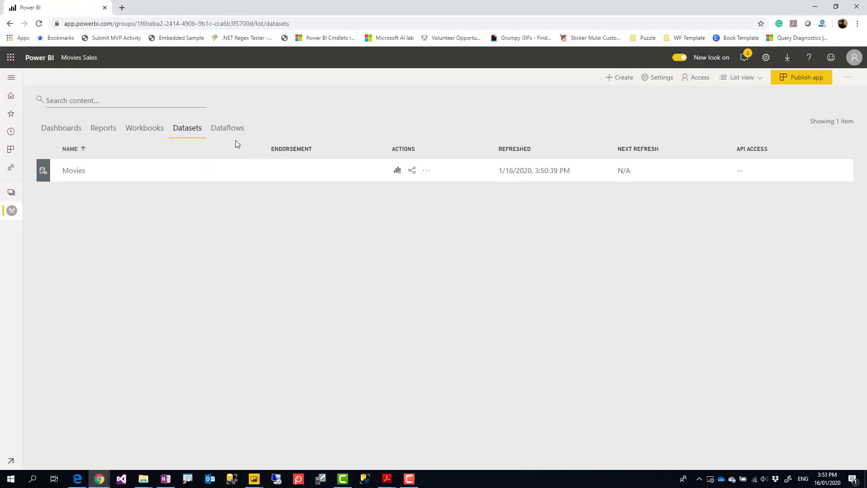
# Review the Movies Sales report and Movies dataset in the workspace, ending on the reports list.
pyautogui.click(109, 132)
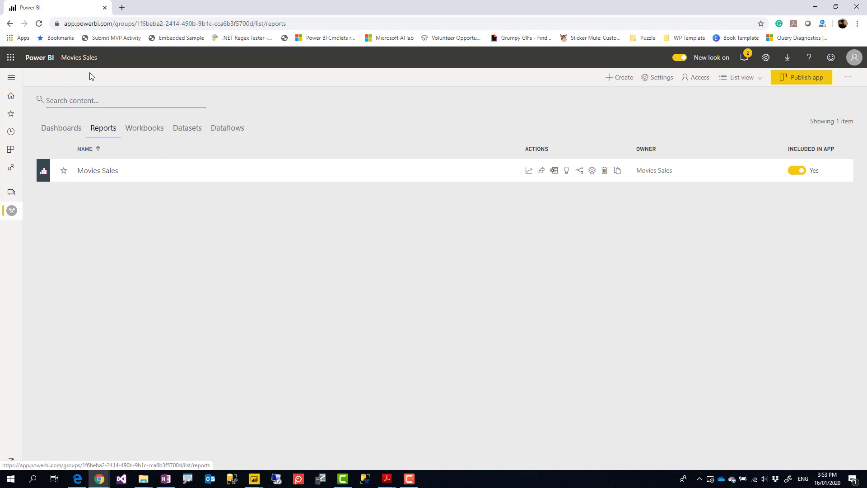
pyautogui.click(190, 131)
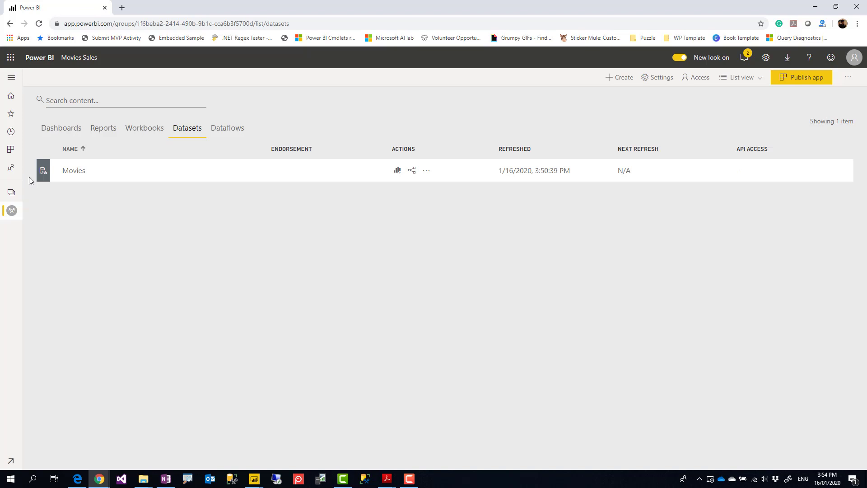
pyautogui.click(107, 131)
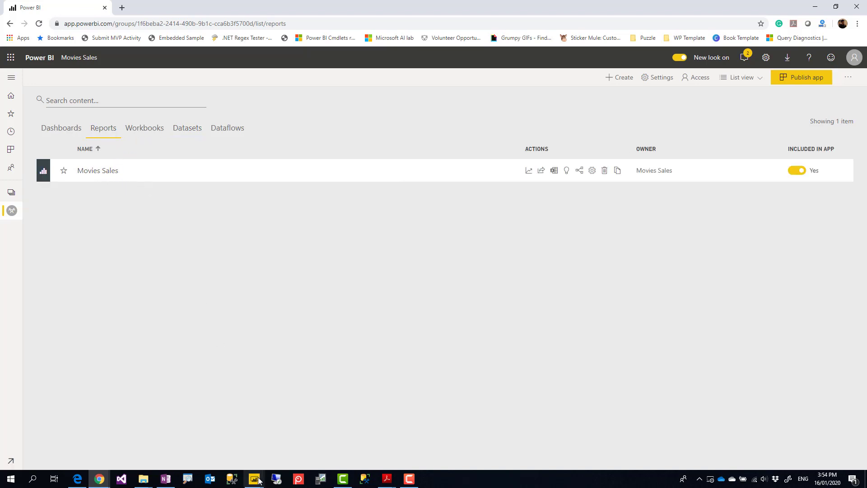
# Close the Movies Sales Power BI Desktop file.
pyautogui.moveTo(258, 480)
pyautogui.click(283, 465)
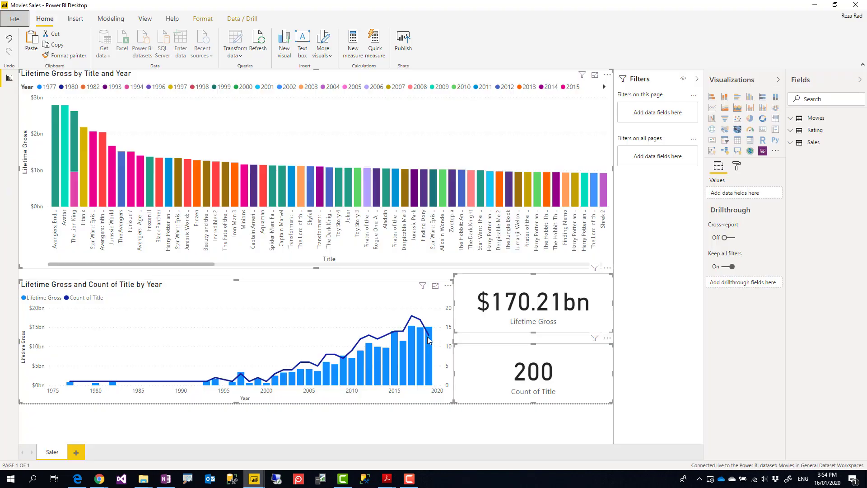
pyautogui.click(864, 5)
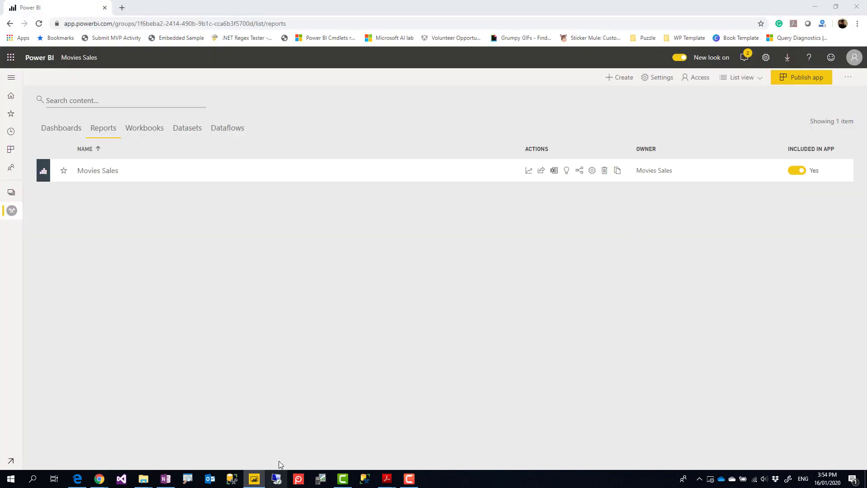
# Launch a new Power BI Desktop window, then return to the Movies report.
pyautogui.rightClick(254, 478)
pyautogui.click(253, 435)
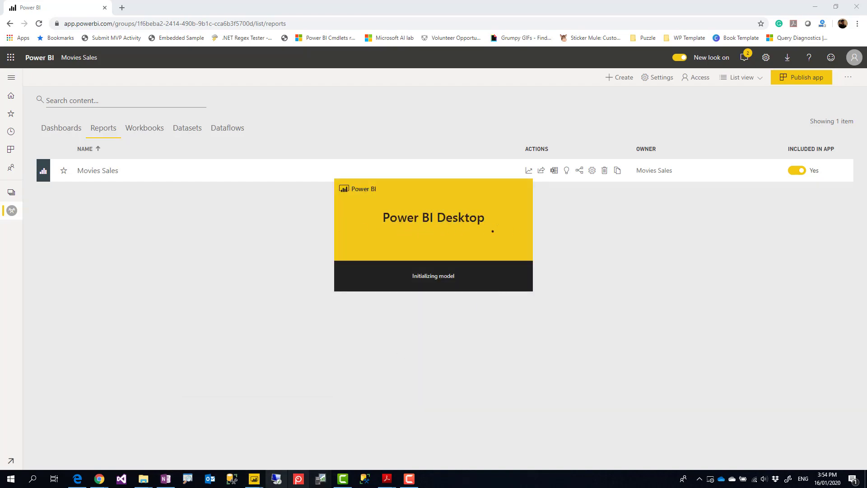
pyautogui.moveTo(254, 479)
pyautogui.click(176, 454)
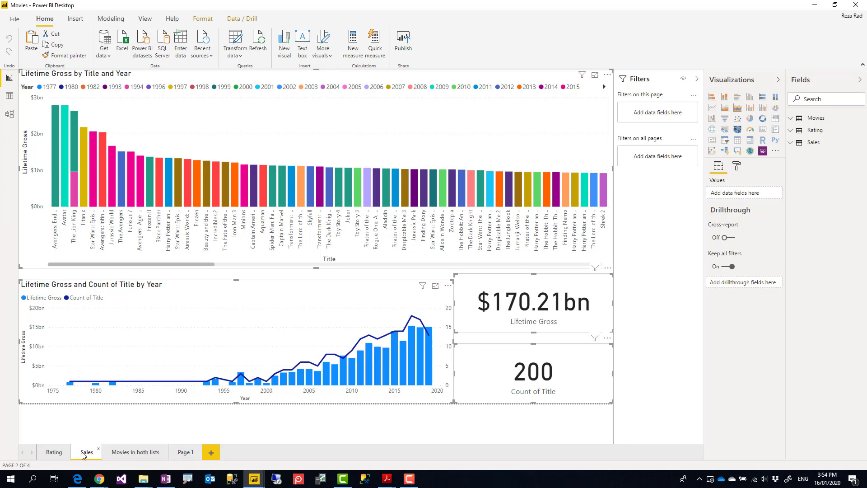
# Select every visual on the Rating page, starting from the Best Rated Movies chart.
pyautogui.click(54, 453)
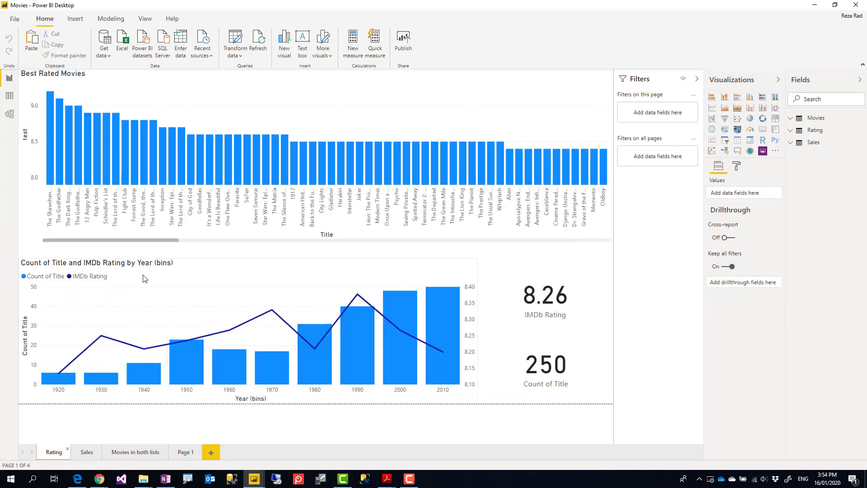
pyautogui.click(231, 104)
pyautogui.hotkey('ctrl', 'a')
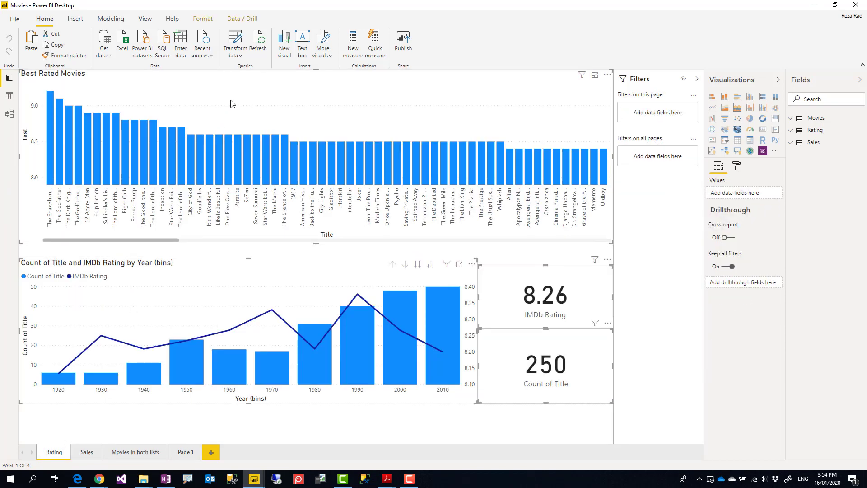
pyautogui.moveTo(254, 479)
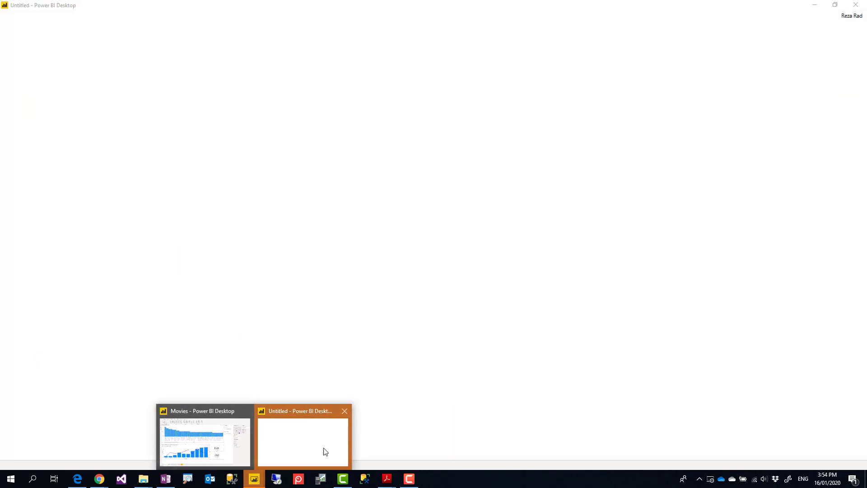
# Live-connect the blank untitled report to the Movies dataset from Recent sources.
pyautogui.click(325, 449)
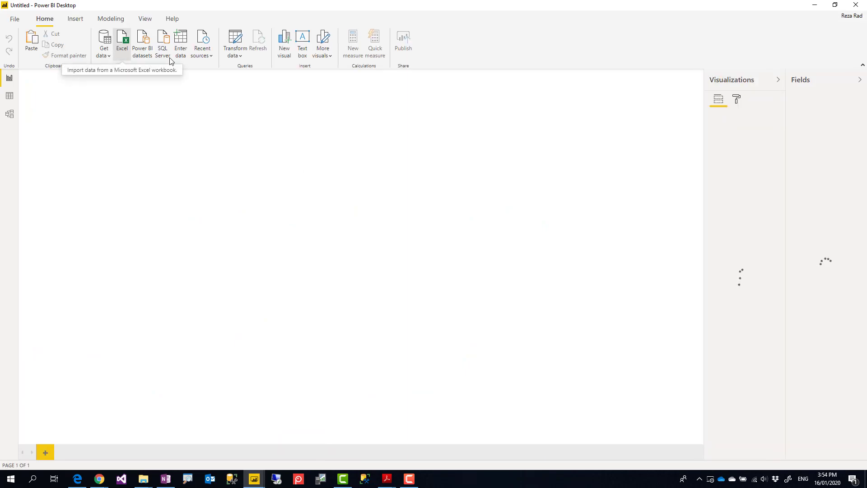
pyautogui.click(207, 56)
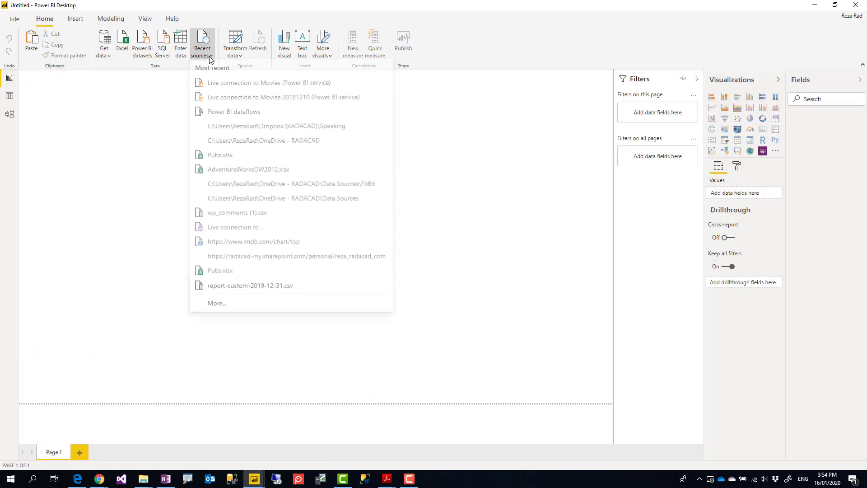
pyautogui.click(227, 85)
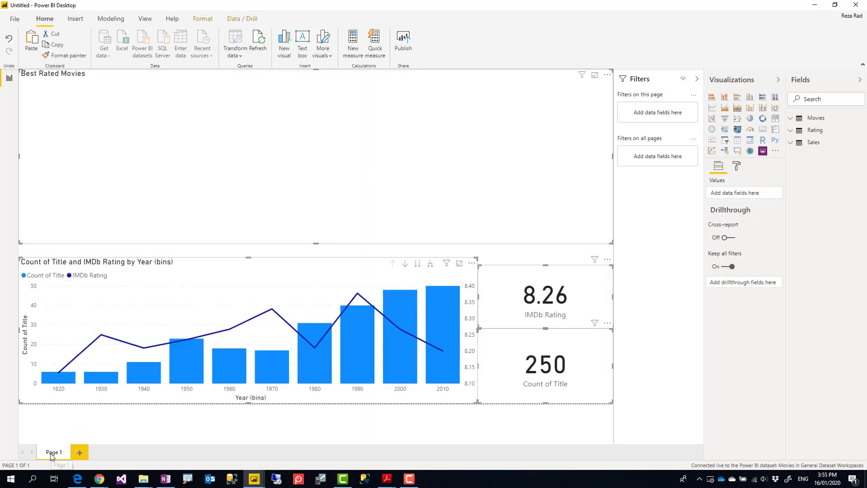
# Rename the Page 1 tab to Rating.
pyautogui.doubleClick(52, 455)
pyautogui.write('Rat')
pyautogui.press('Escape')
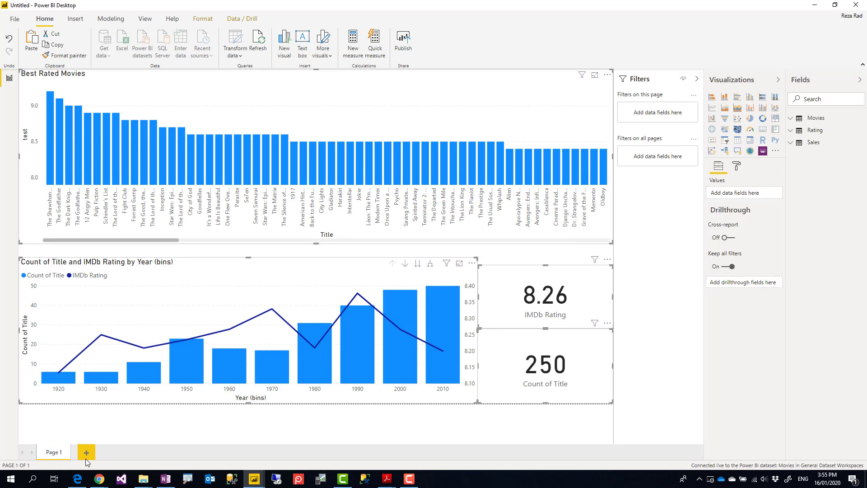
pyautogui.click(14, 18)
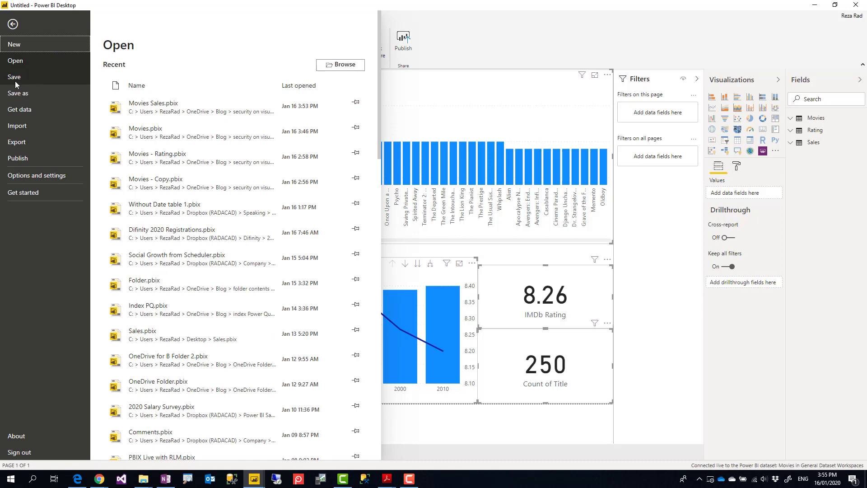
# Save the live-connected report as Movies Rating.pbix in the security on visuals folder.
pyautogui.press('Escape')
pyautogui.hotkey('ctrl', 's')
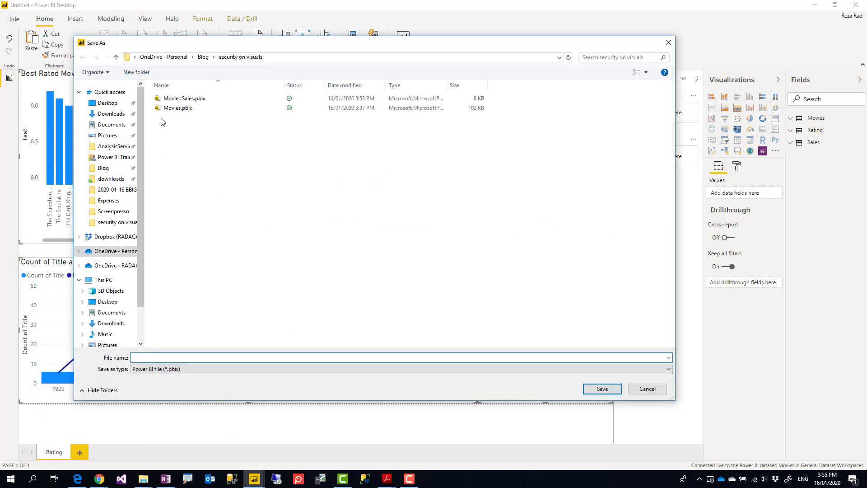
pyautogui.click(177, 108)
pyautogui.click(149, 357)
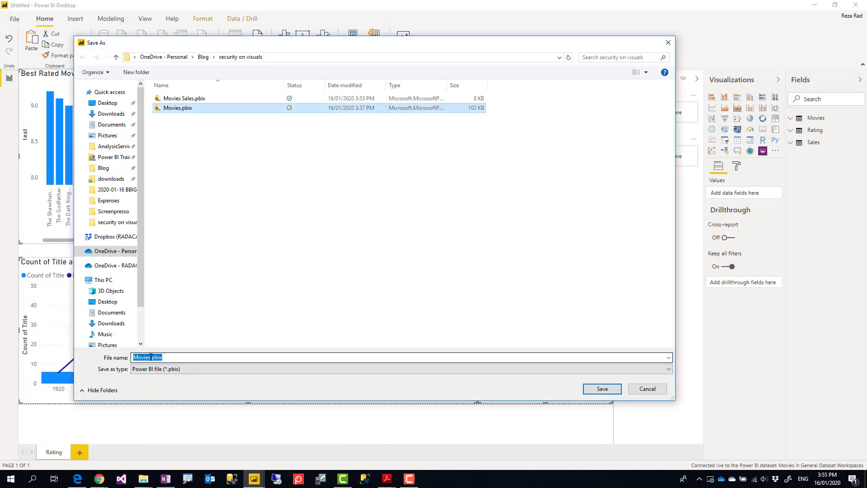
pyautogui.click(149, 358)
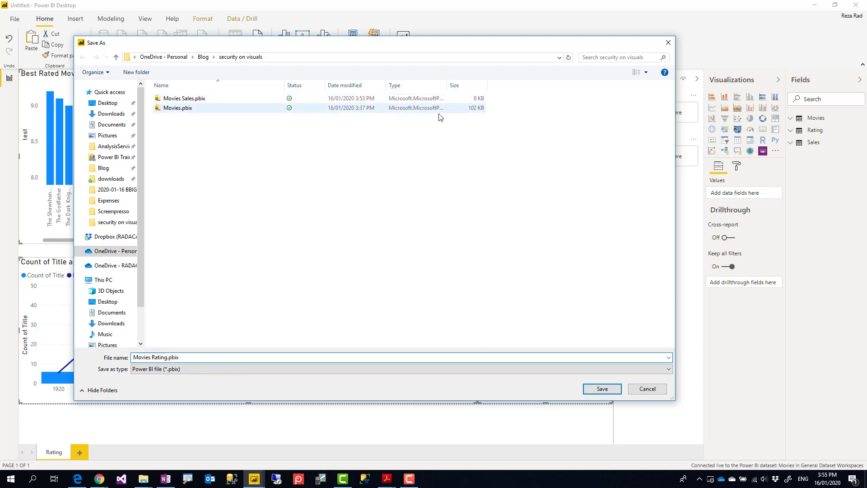
pyautogui.click(599, 390)
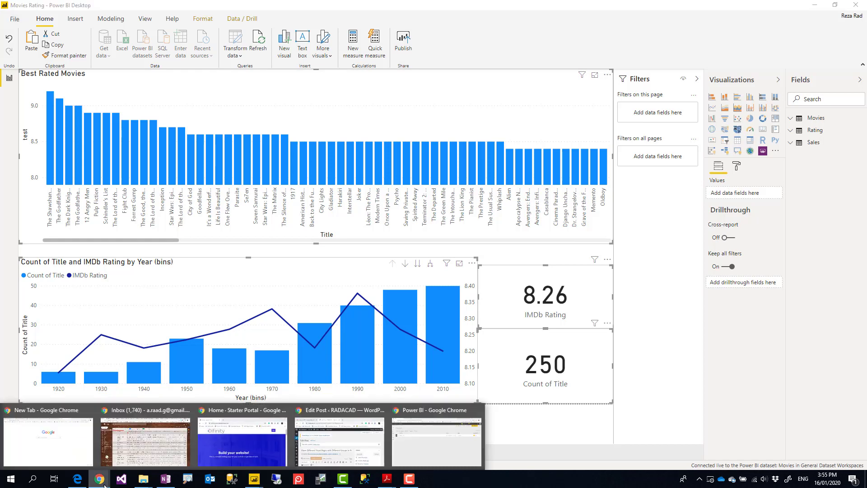
# Create a new Power BI service workspace named Movies Rating.
pyautogui.click(432, 439)
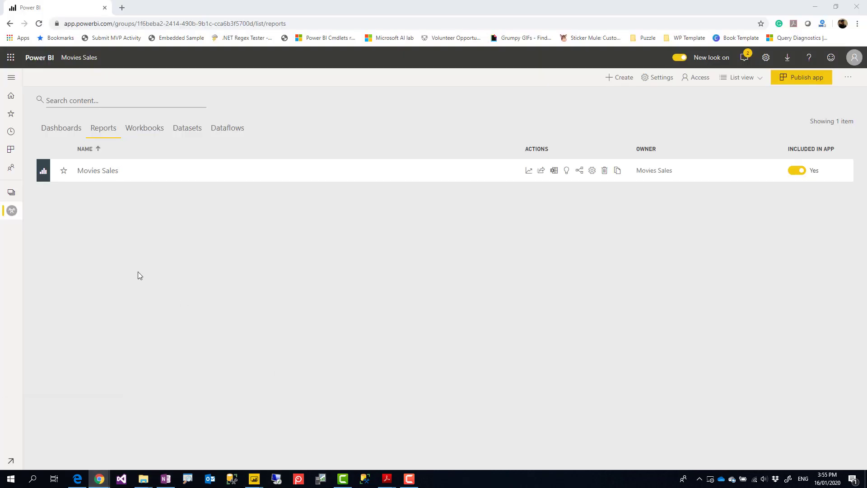
pyautogui.click(13, 195)
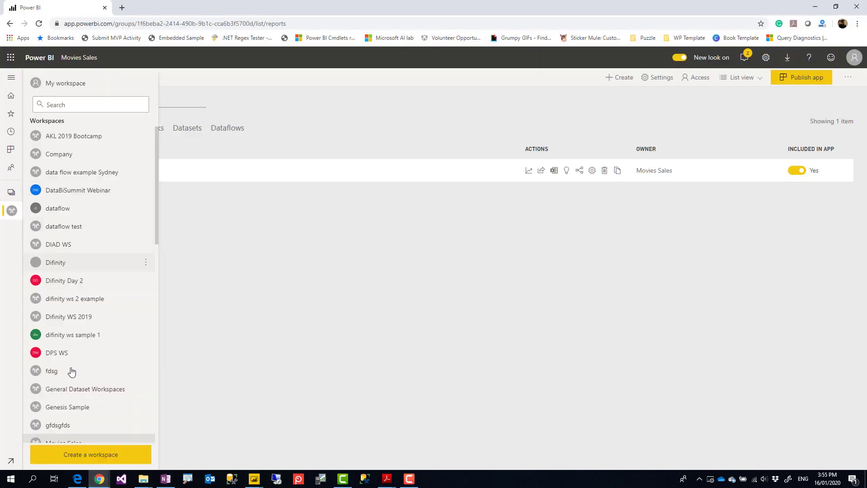
pyautogui.click(74, 457)
pyautogui.click(694, 234)
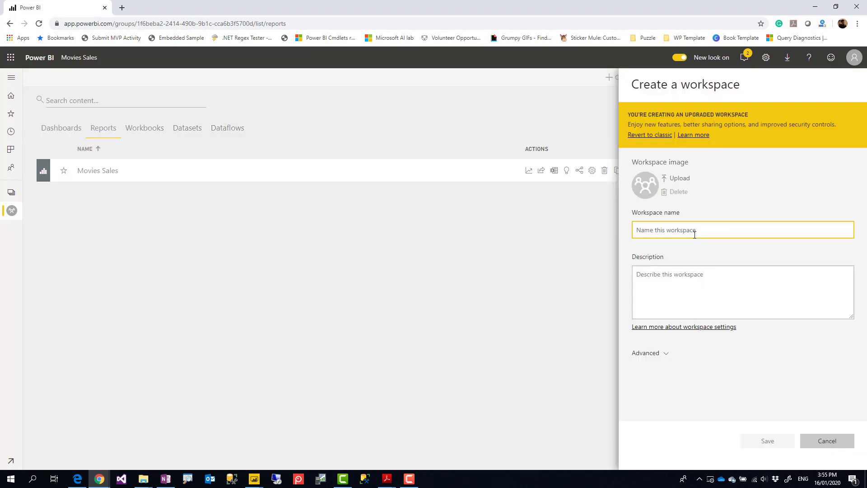
pyautogui.write('Movies Rating')
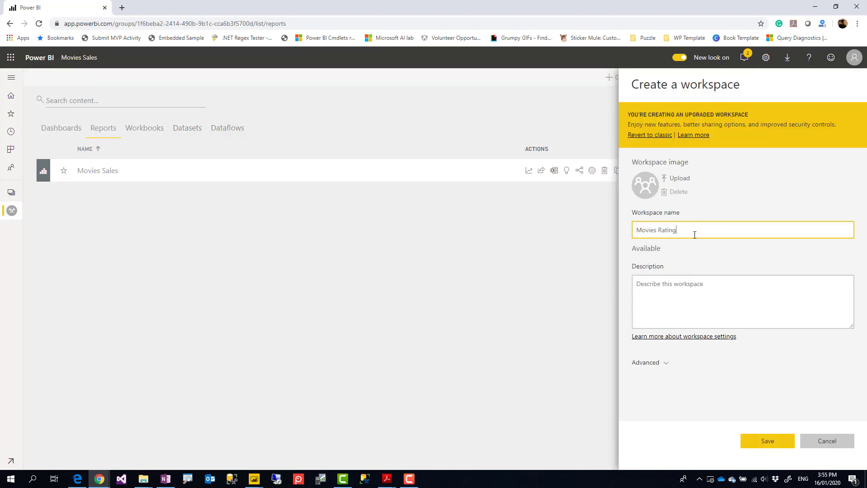
pyautogui.click(767, 437)
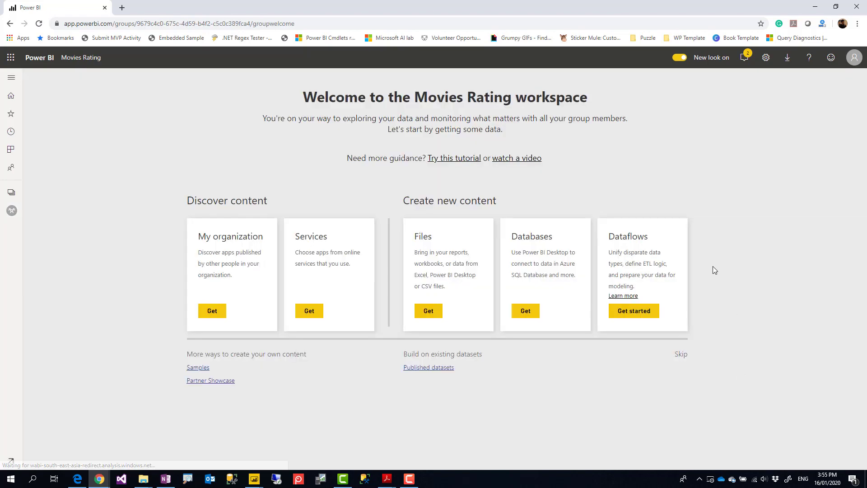
# Publish Movies Rating.pbix to the Movies Rating workspace, then return to the browser.
pyautogui.click(680, 355)
pyautogui.moveTo(254, 478)
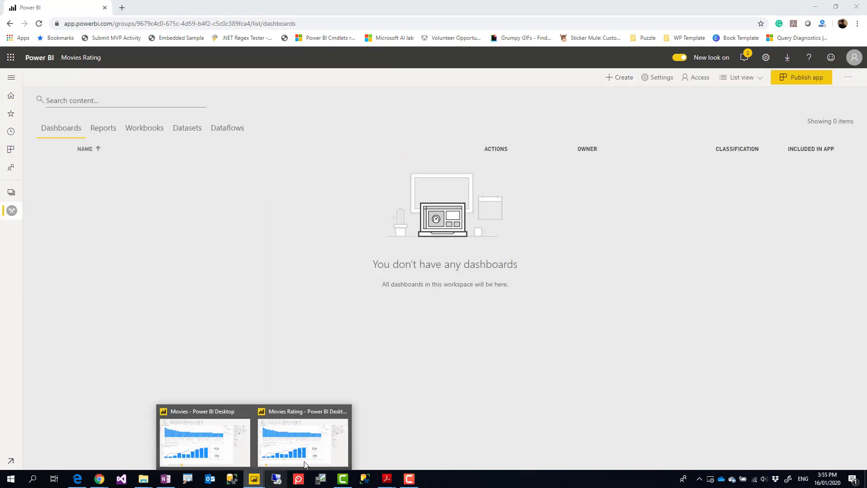
pyautogui.click(303, 437)
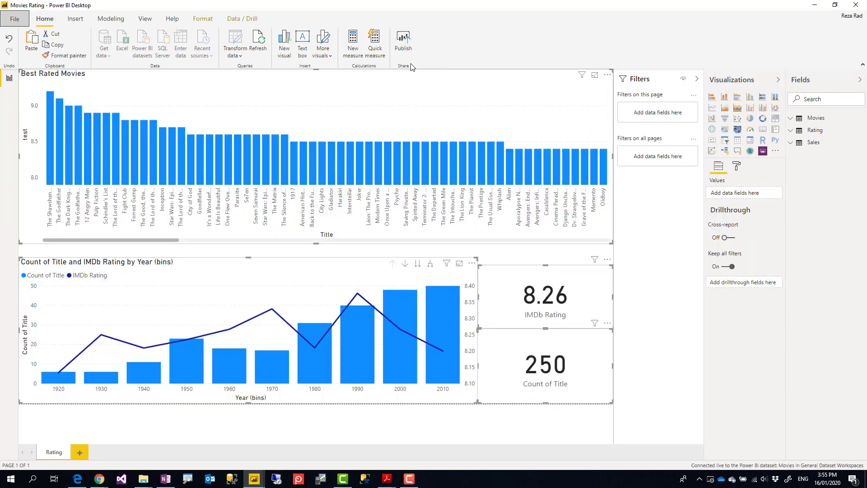
pyautogui.scroll(-5, 380, 237)
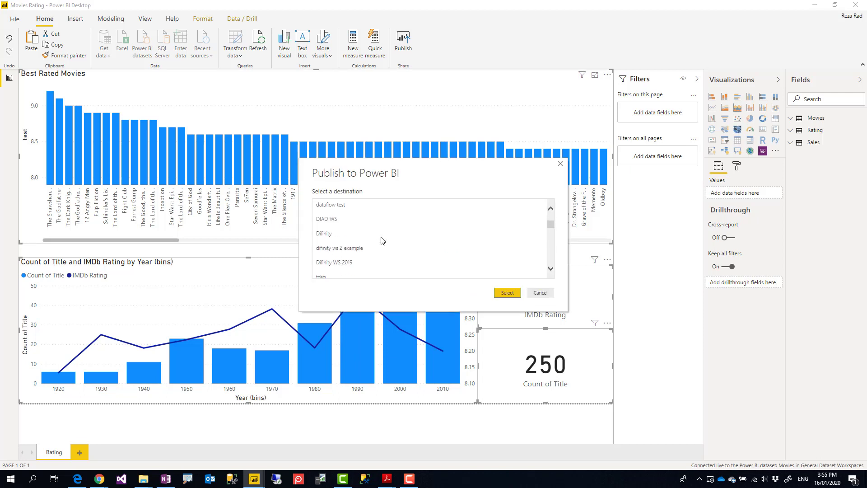
pyautogui.scroll(-3, 380, 240)
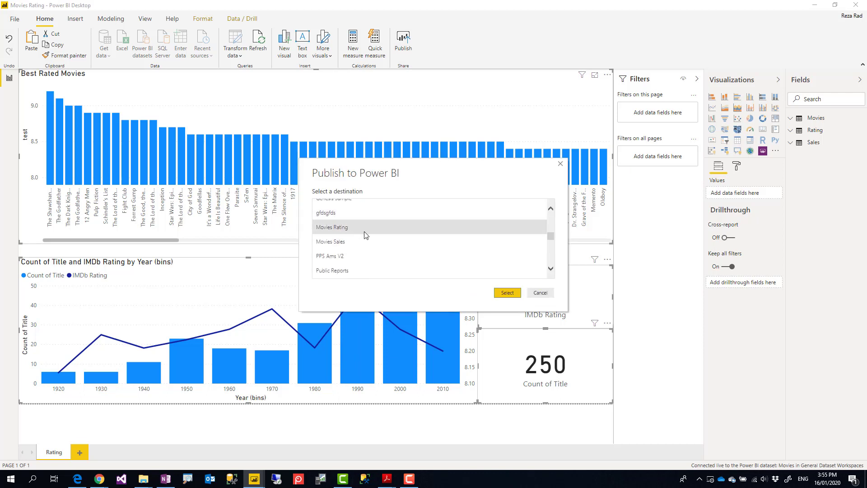
pyautogui.click(364, 230)
pyautogui.click(507, 293)
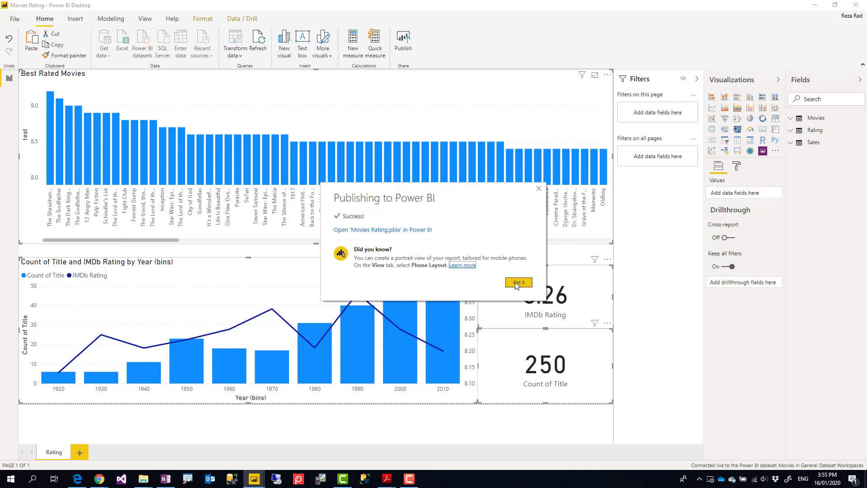
pyautogui.click(519, 283)
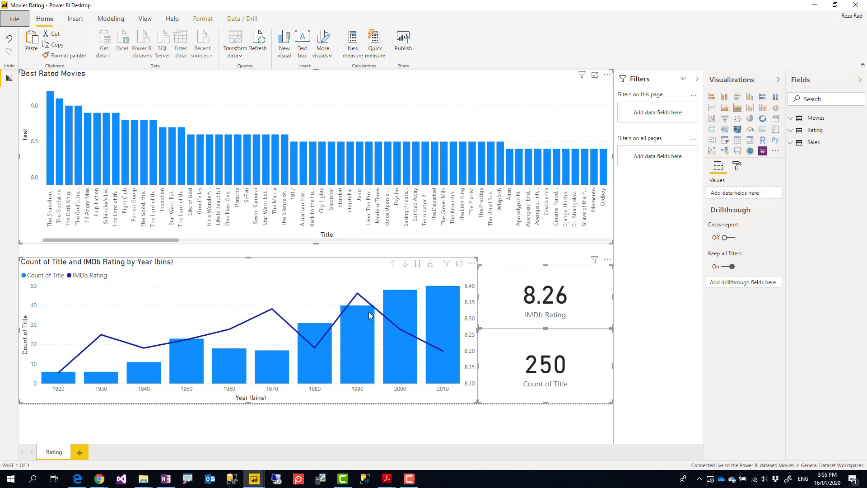
pyautogui.click(99, 478)
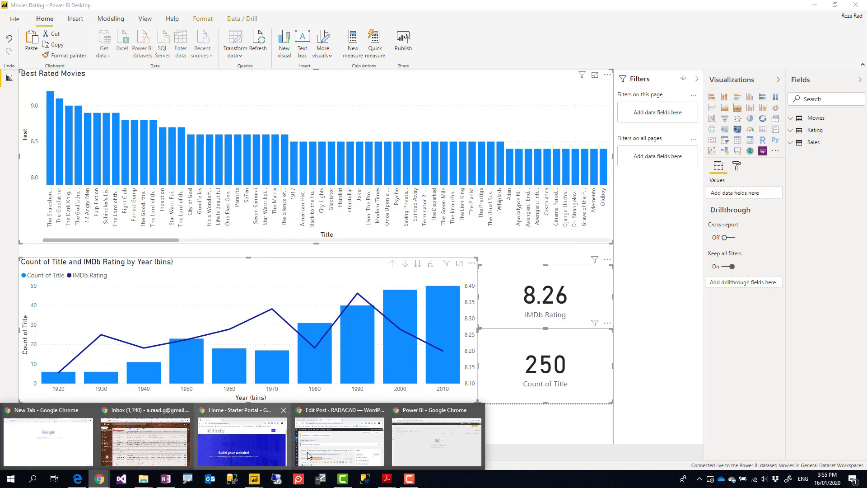
pyautogui.click(408, 445)
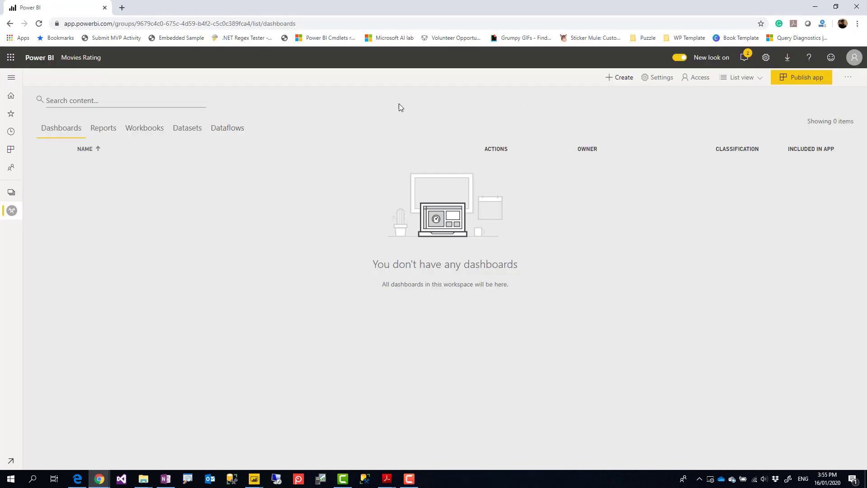
# Check the Movies Rating workspace's datasets and reports, then open the Movies Sales reports list.
pyautogui.click(193, 129)
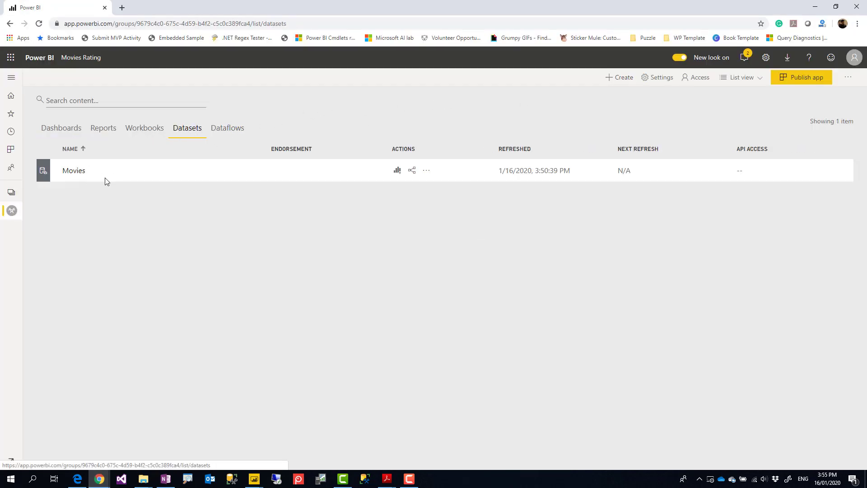
pyautogui.click(103, 129)
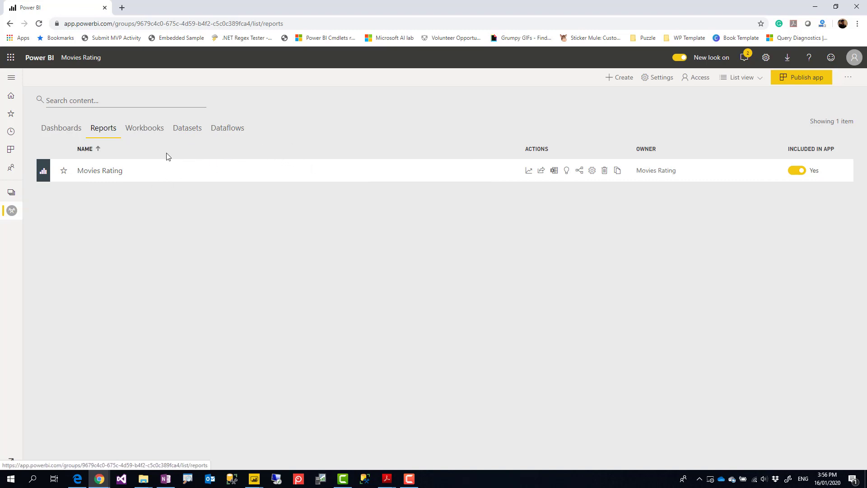
pyautogui.click(11, 193)
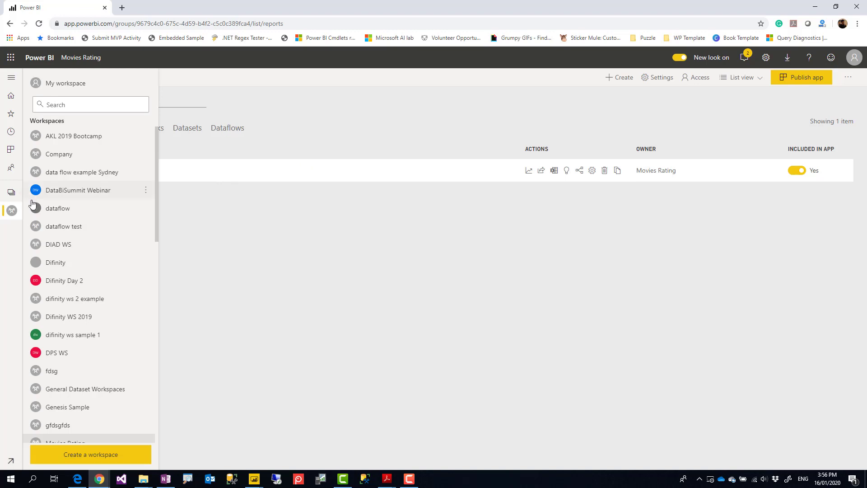
pyautogui.scroll(-3, 84, 301)
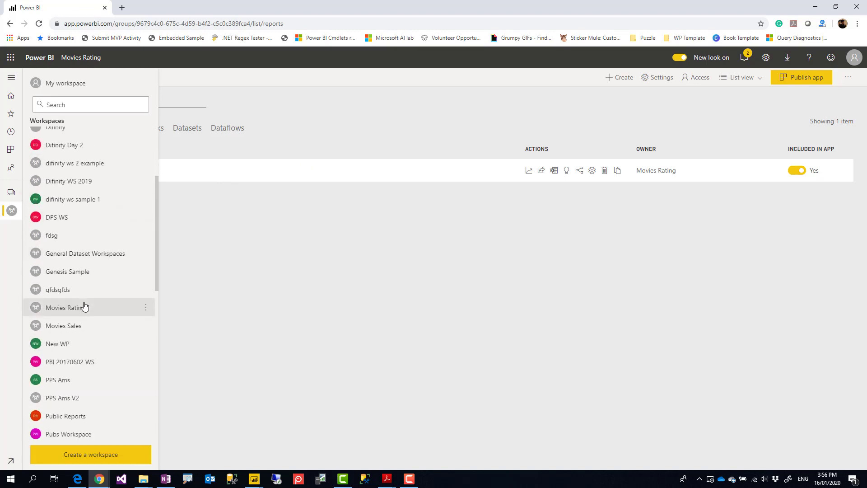
pyautogui.click(66, 329)
pyautogui.click(104, 129)
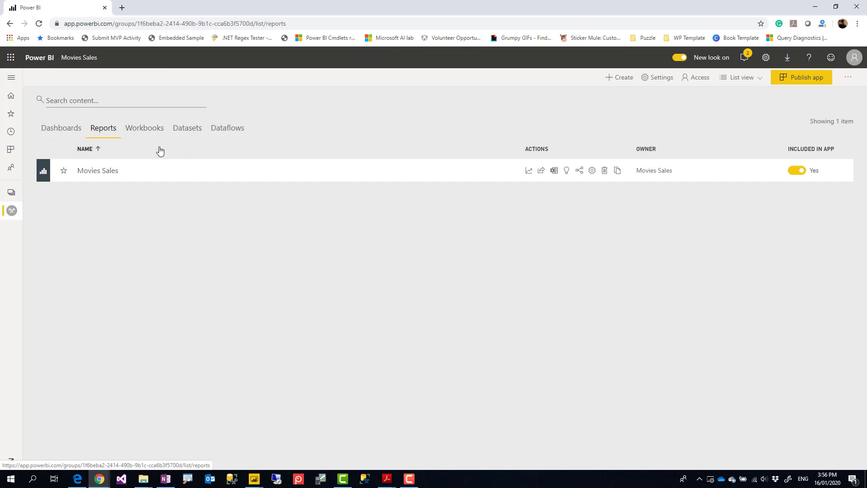
# Set up the Movies Sales app with a description and access for a specific person.
pyautogui.click(797, 82)
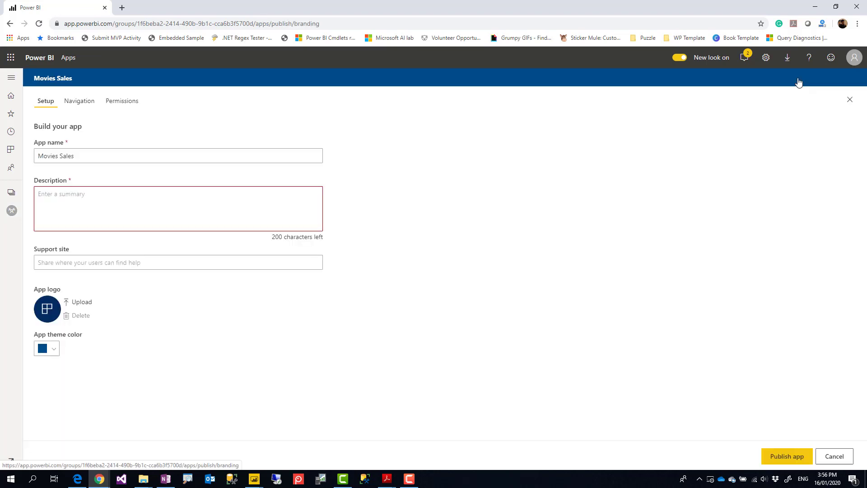
pyautogui.click(141, 206)
pyautogui.write('fsafsdfa')
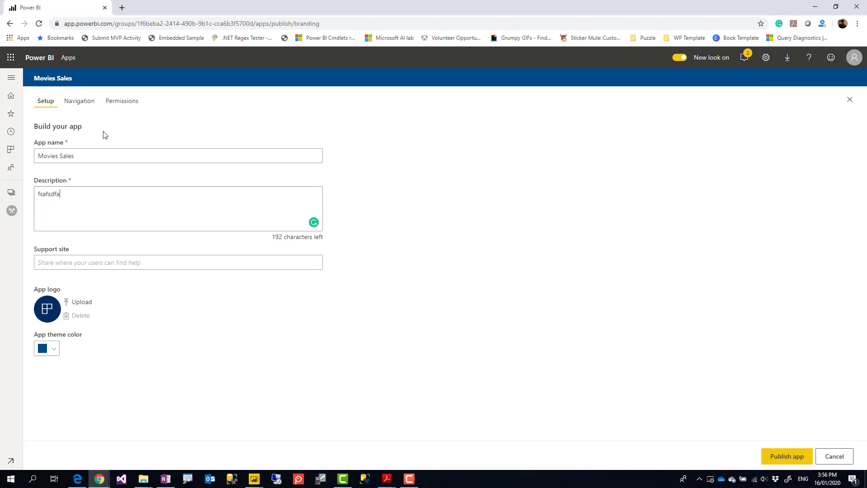
pyautogui.click(125, 101)
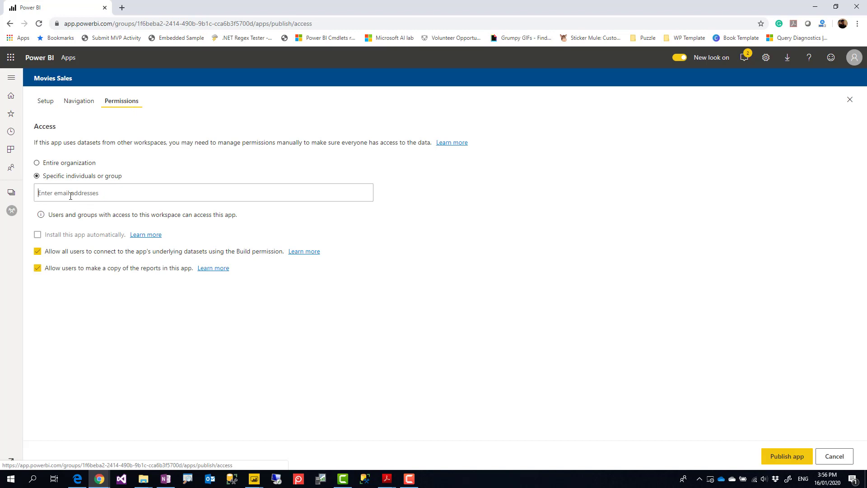
pyautogui.write('reza')
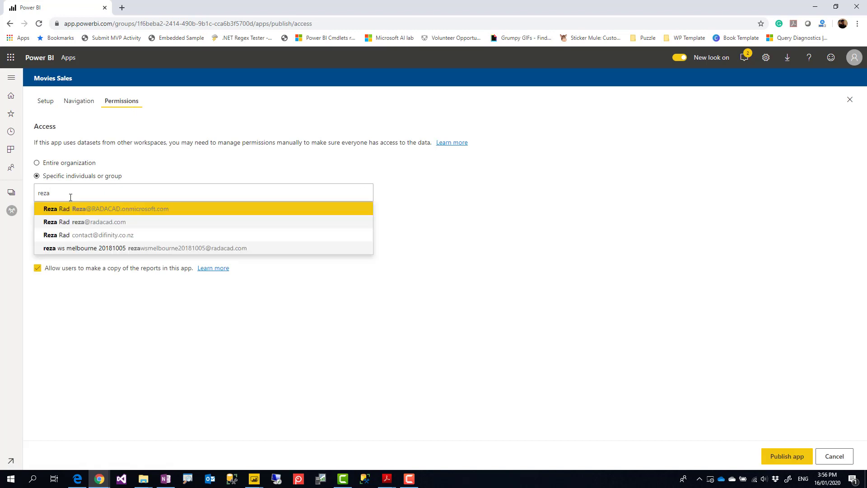
pyautogui.click(86, 226)
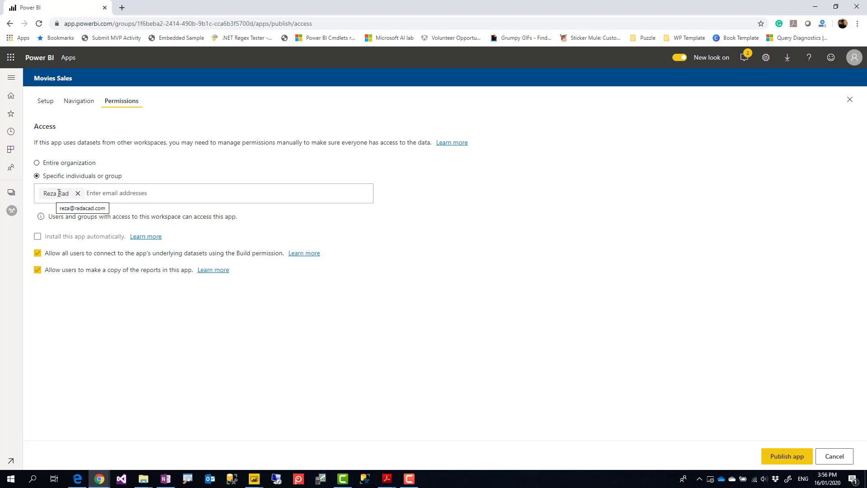
# Publish the Movies Sales app and confirm it.
pyautogui.click(786, 459)
pyautogui.click(491, 280)
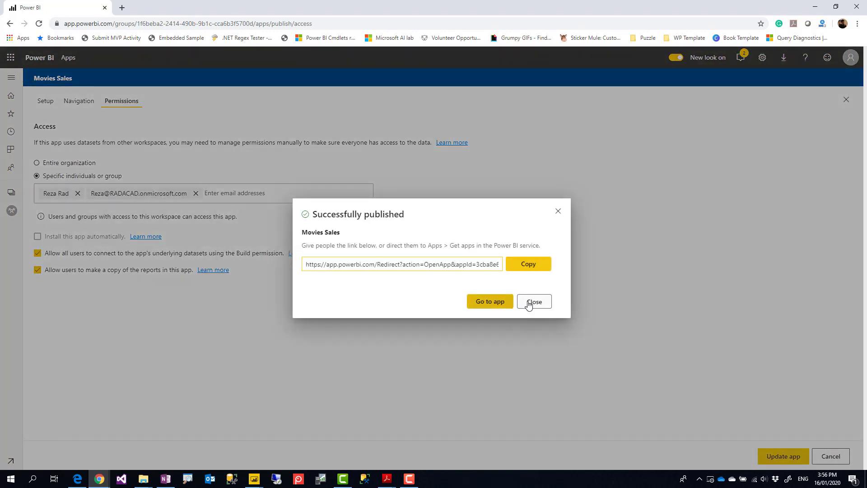
pyautogui.click(529, 305)
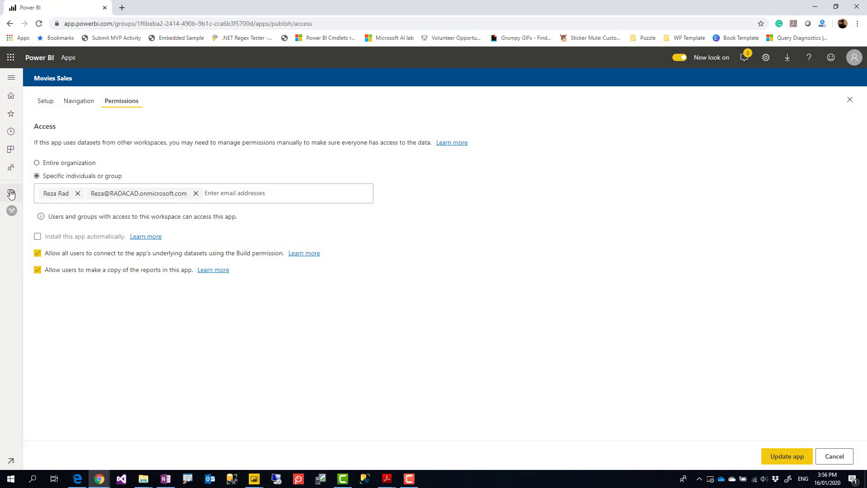
pyautogui.click(11, 195)
# Add another user with the Viewer role to the General Dataset Workspaces workspace.
pyautogui.scroll(-1, 74, 239)
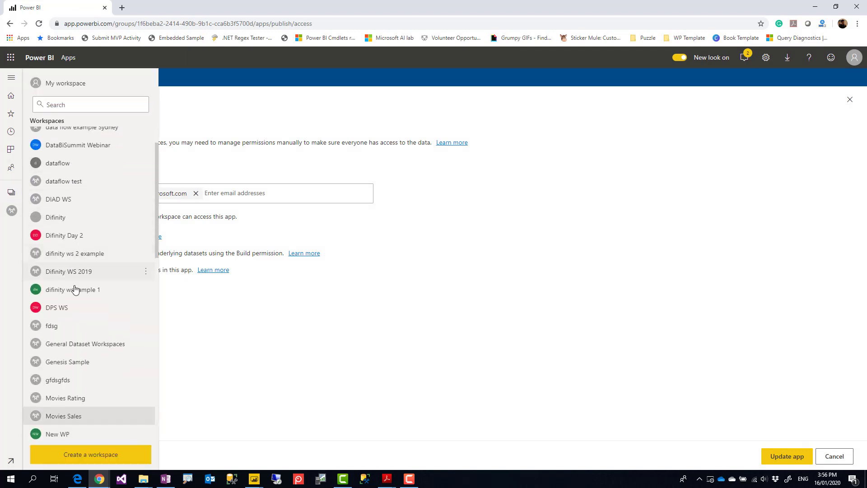
pyautogui.click(83, 345)
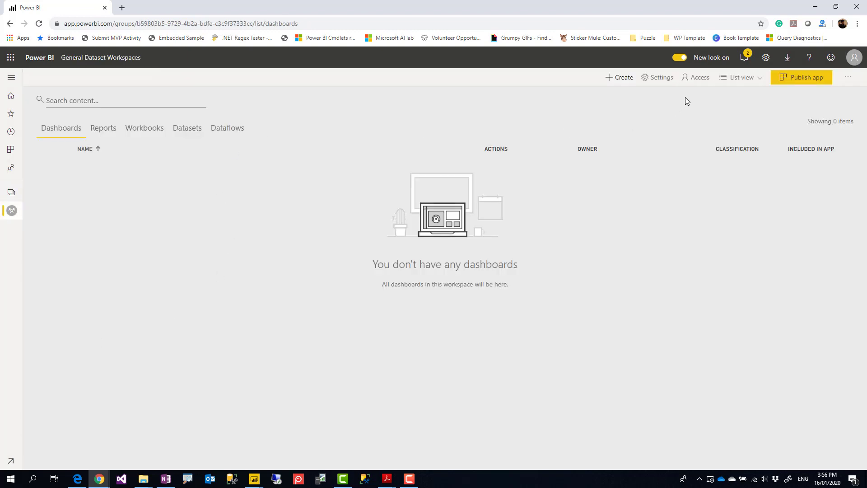
pyautogui.click(699, 78)
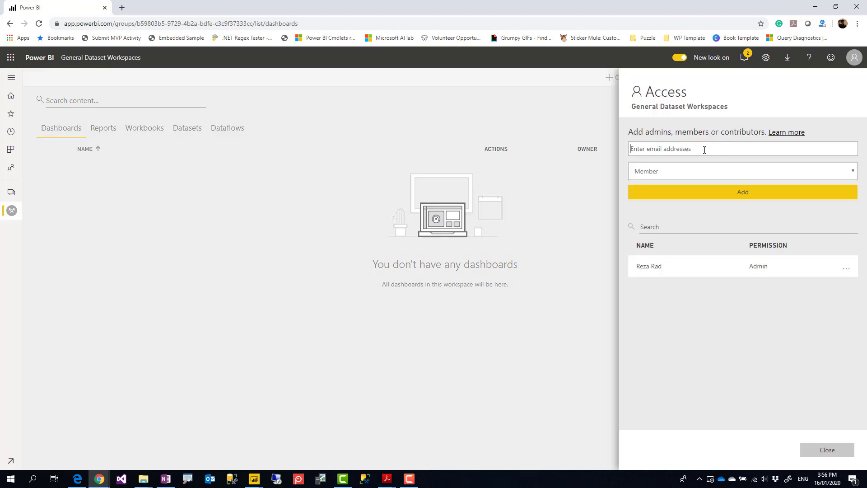
pyautogui.click(705, 150)
pyautogui.write('reza')
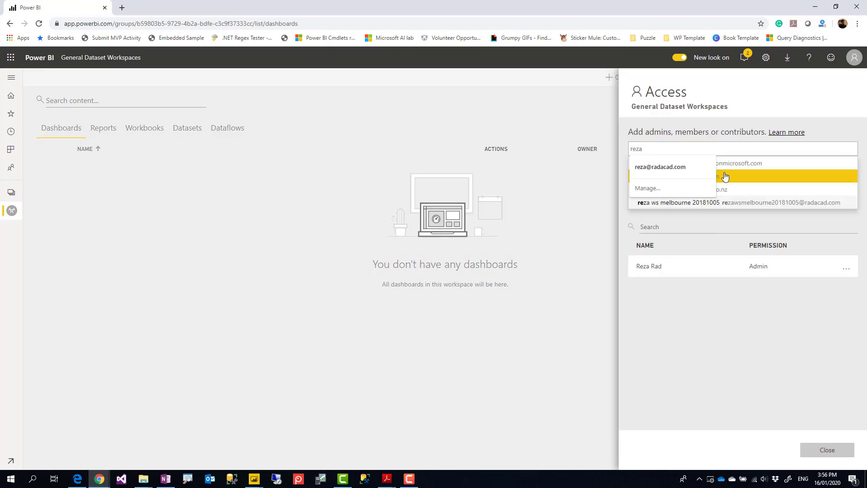
pyautogui.click(725, 176)
pyautogui.click(731, 175)
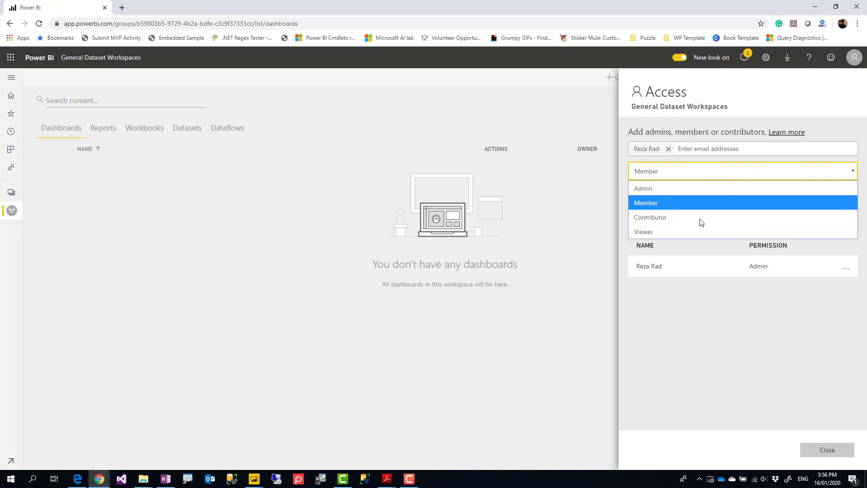
pyautogui.click(682, 231)
pyautogui.click(737, 199)
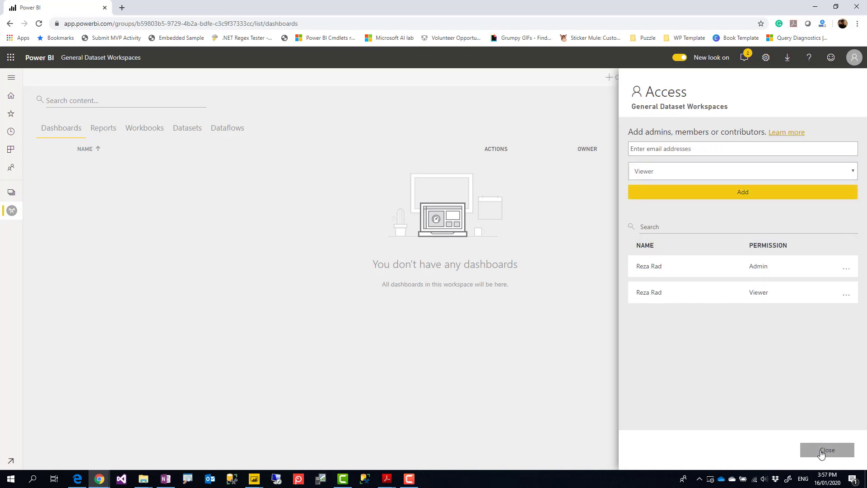
pyautogui.click(821, 453)
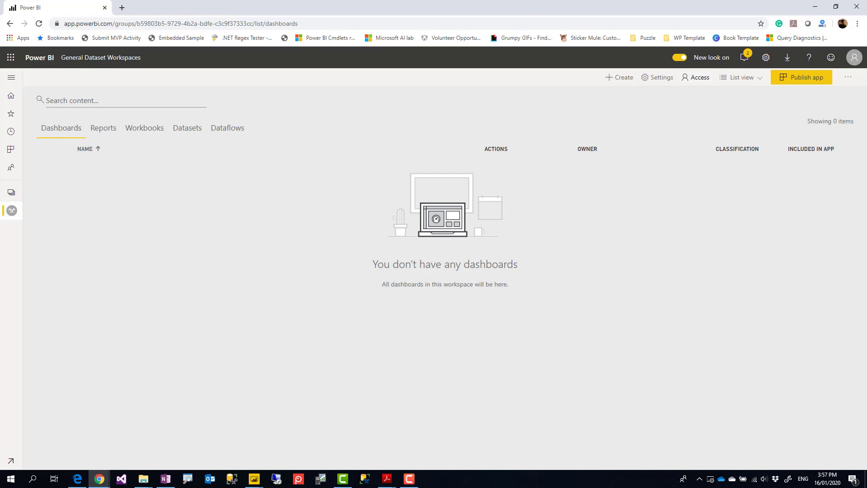
pyautogui.click(77, 478)
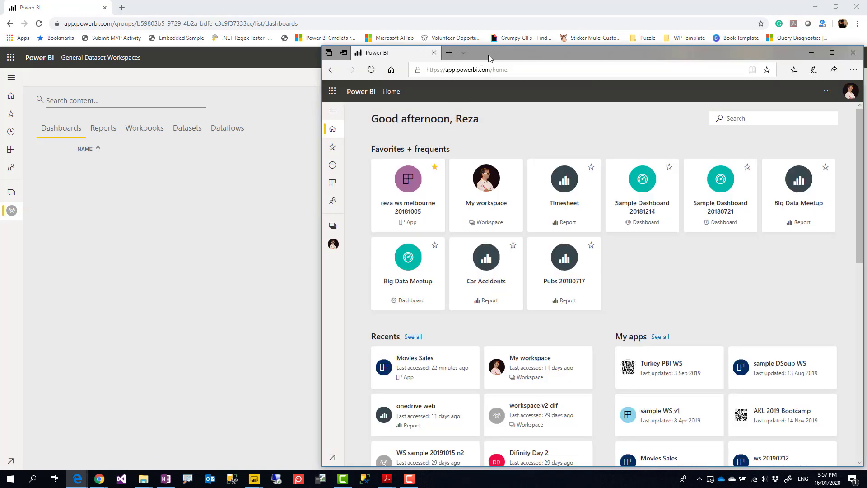
# In the maximized second browser, install the Movies Sales app from Get apps and open it.
pyautogui.doubleClick(489, 55)
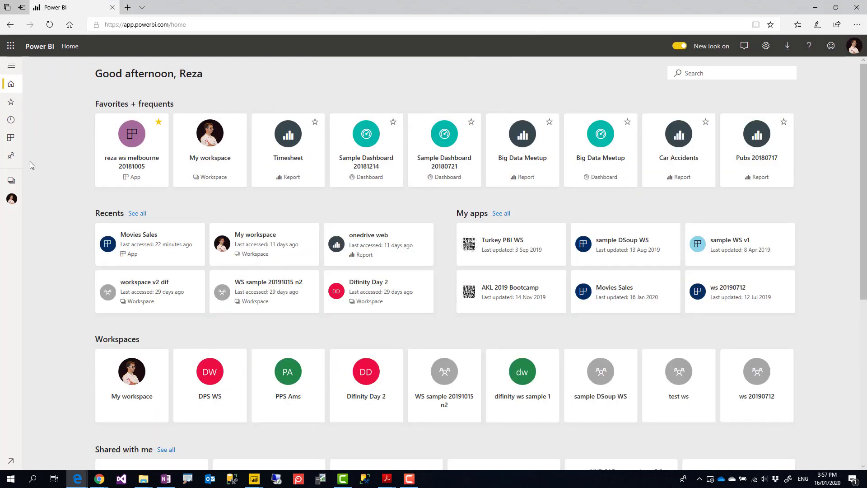
pyautogui.click(10, 137)
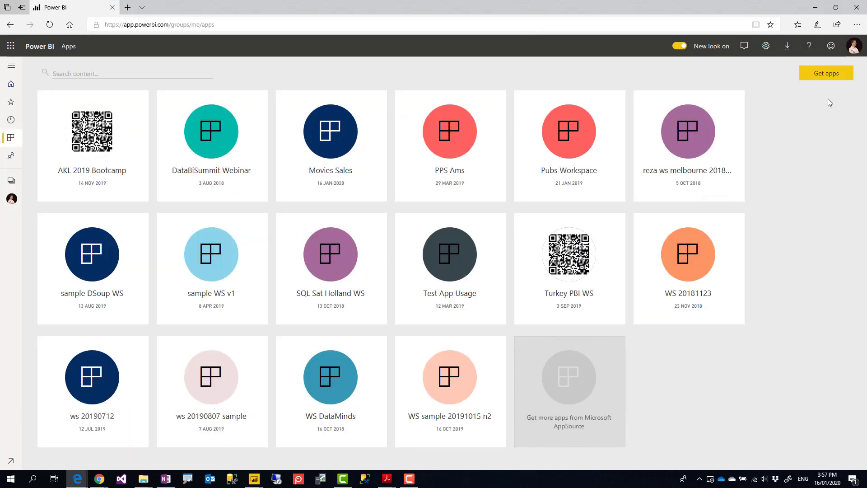
pyautogui.click(827, 73)
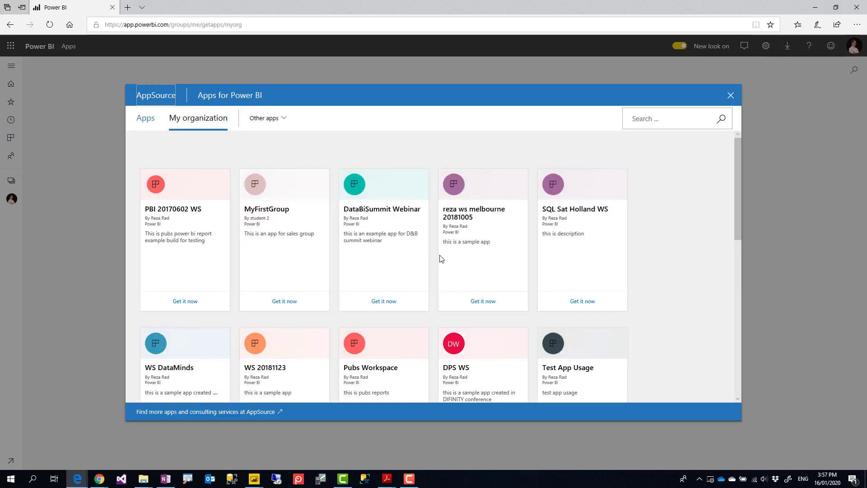
pyautogui.scroll(-3, 441, 260)
pyautogui.scroll(-5, 451, 275)
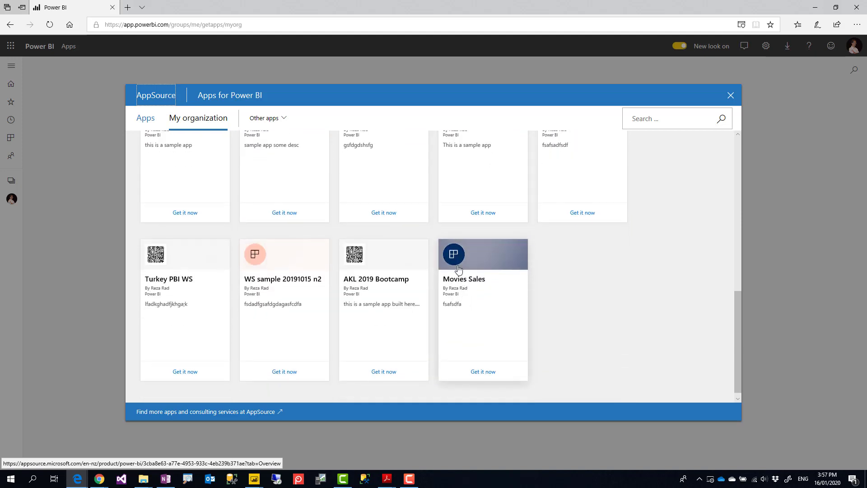
pyautogui.click(482, 373)
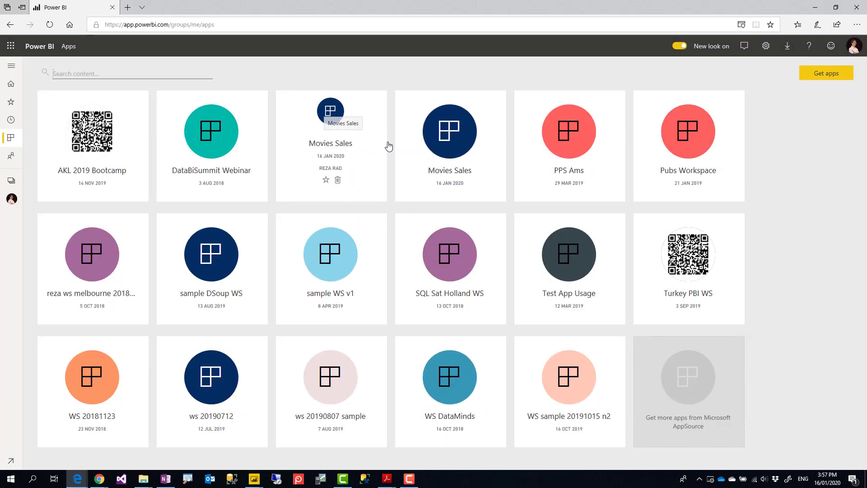
pyautogui.click(434, 143)
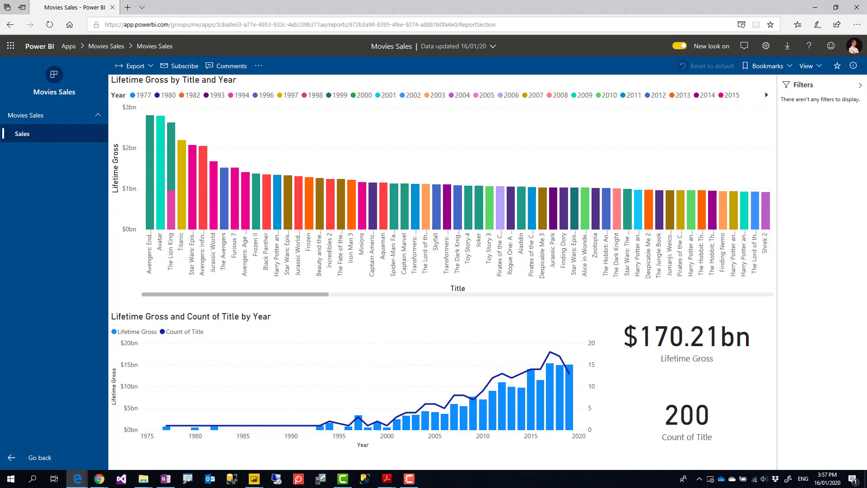
# Switch to the File Explorer folder holding Movies.pbix and the two live-connected report files.
pyautogui.hotkey('alt', 'Tab')
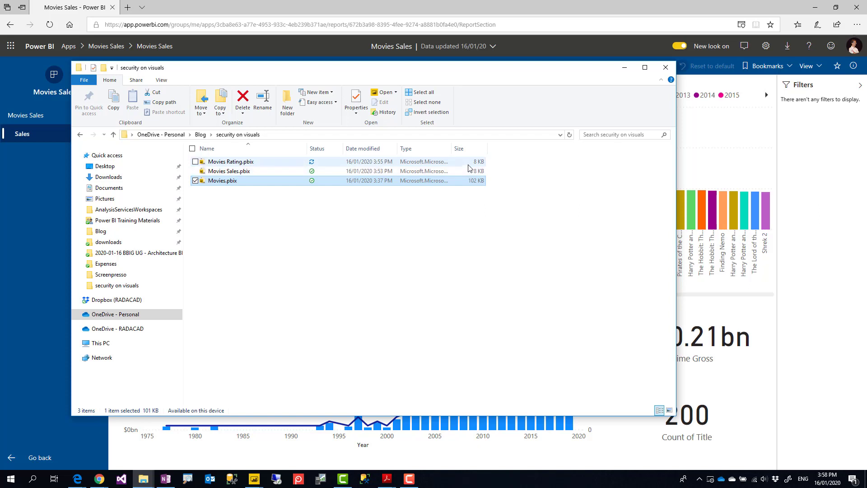
# Move File Explorer off the left edge so the Movies Sales app's Sales page is visible.
pyautogui.moveTo(576, 71); pyautogui.dragTo(0, 75)
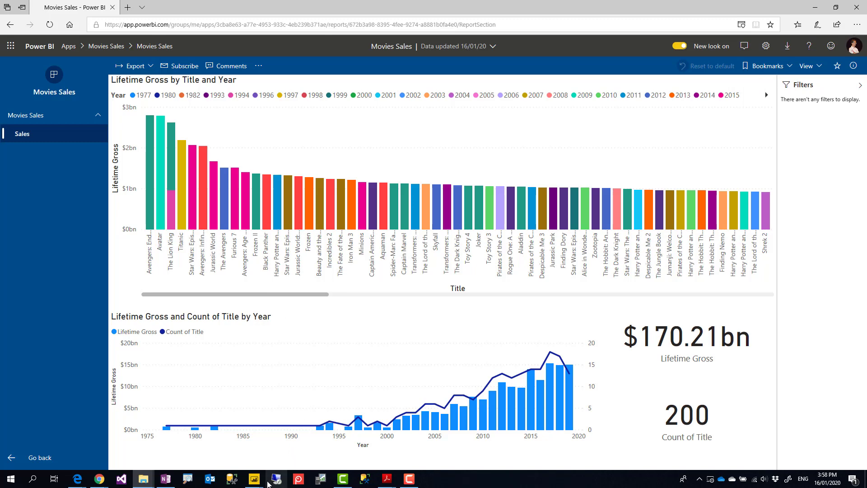
# Bring the Movies report in Power BI Desktop back to the front on its Rating page.
pyautogui.moveTo(254, 479)
pyautogui.click(229, 451)
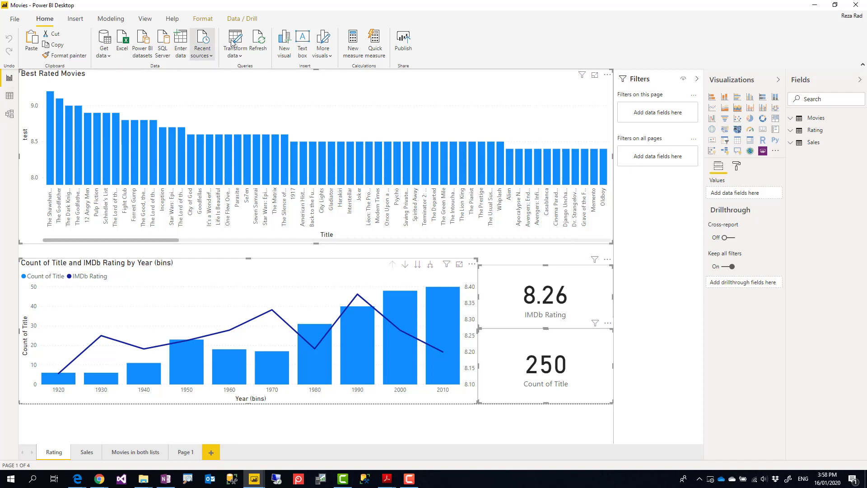
pyautogui.moveTo(211, 159)
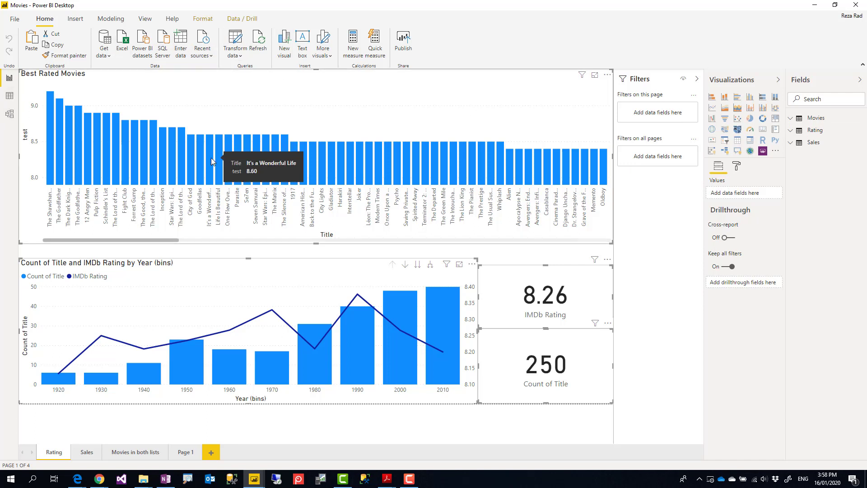